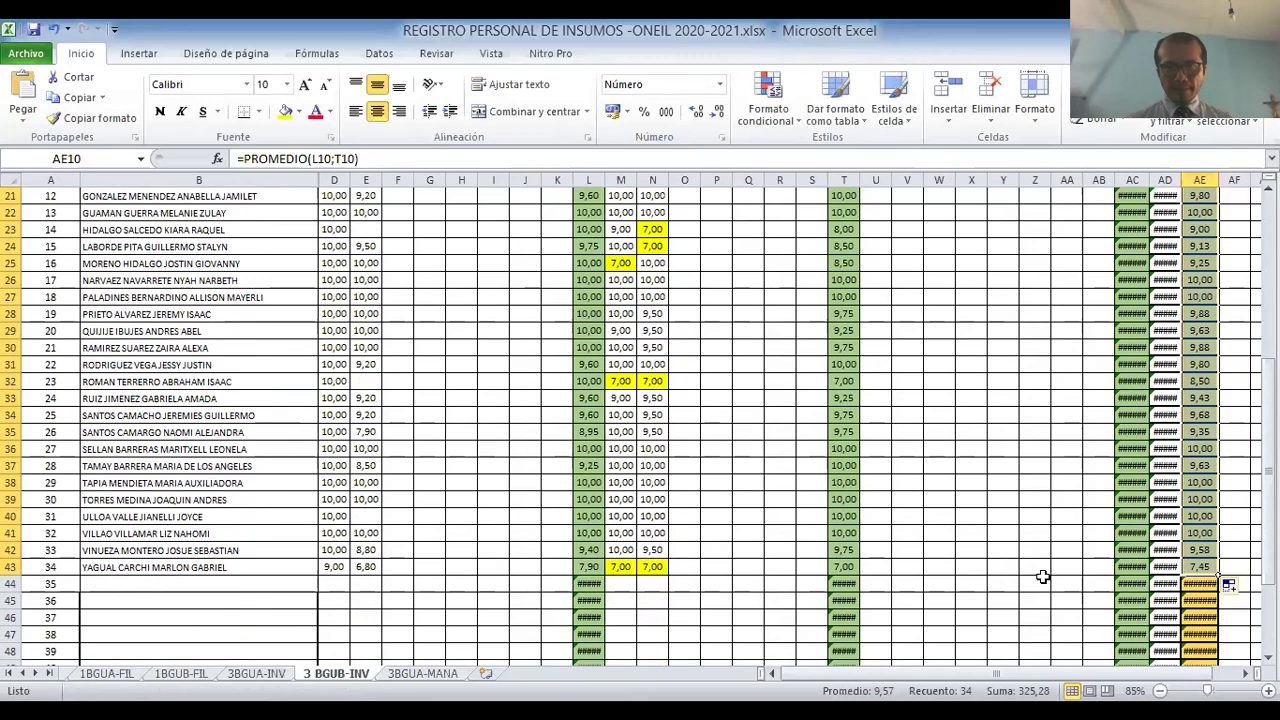
- Display the 3 BGUB-INV grade register from its header rows at 80% zoom
{"action": "scroll", "coordinate": [1054, 550], "scroll_direction": "up", "scroll_amount": 6}
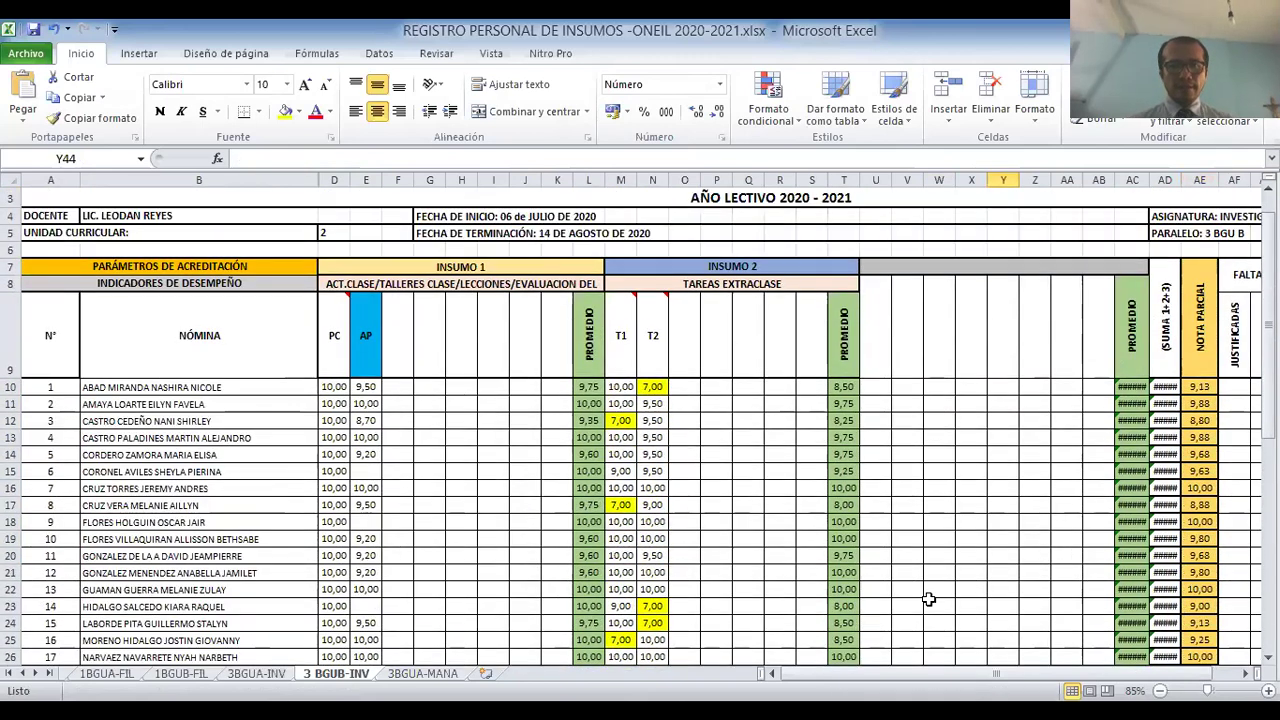
{"action": "scroll", "coordinate": [929, 598], "scroll_direction": "up", "scroll_amount": 1, "text": "ctrl"}
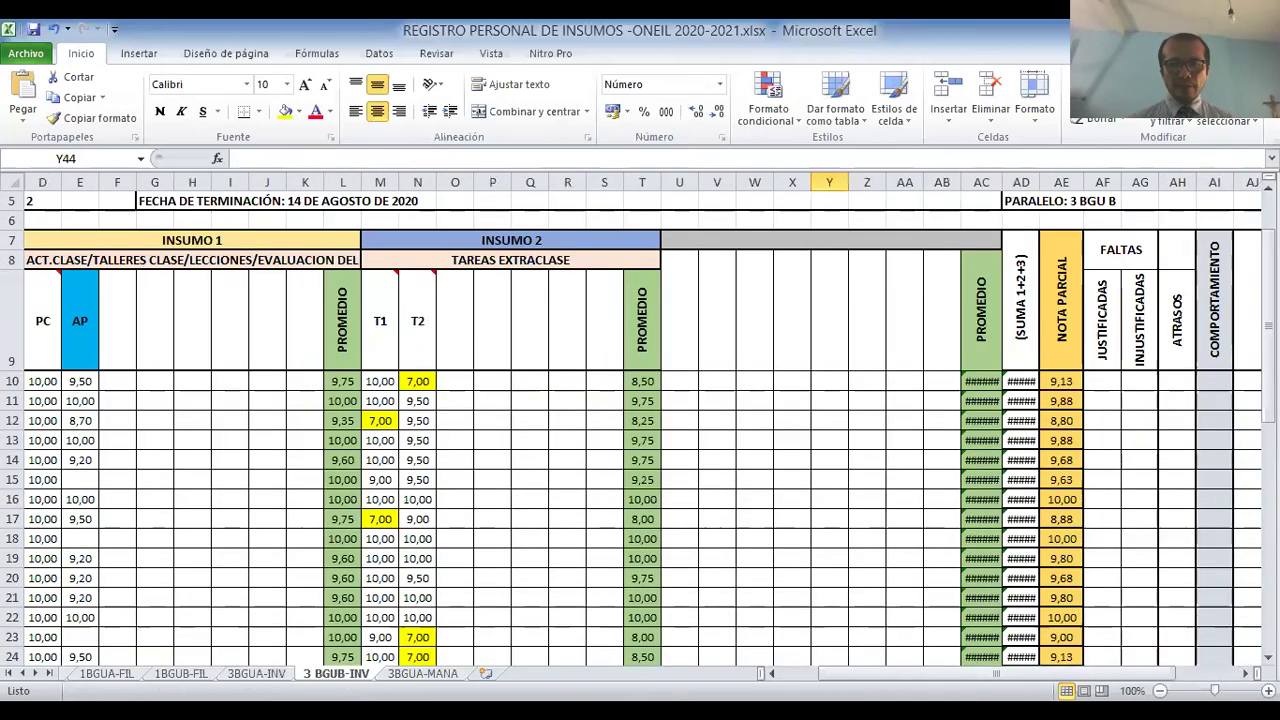
{"action": "left_click_drag", "start_coordinate": [878, 676], "coordinate": [838, 676]}
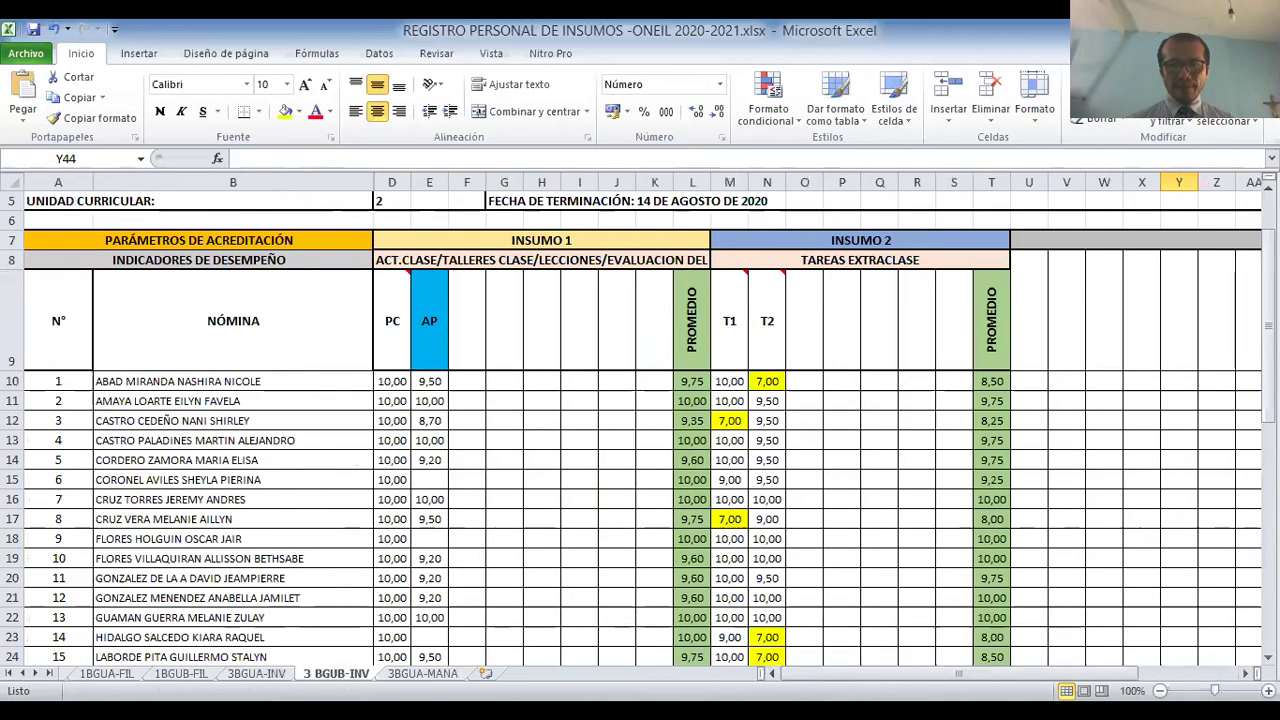
{"action": "left_click", "coordinate": [1160, 690]}
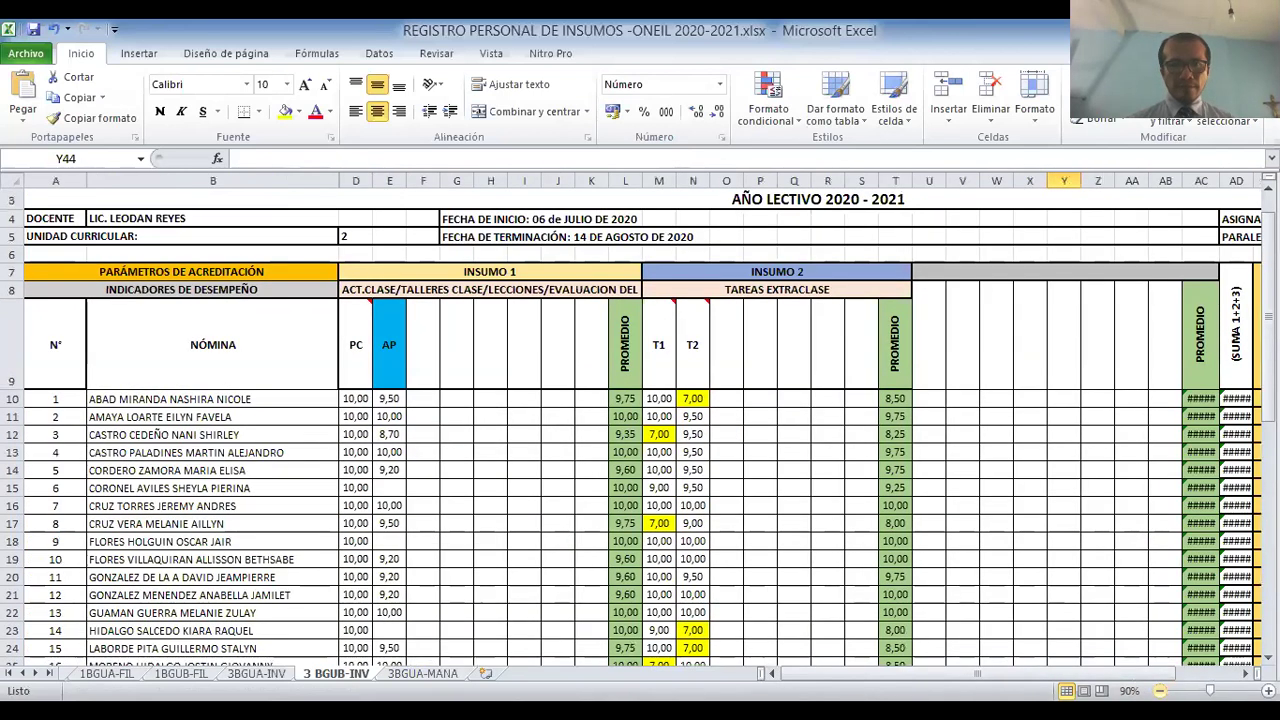
{"action": "left_click", "coordinate": [1160, 690]}
{"action": "left_click", "coordinate": [676, 442]}
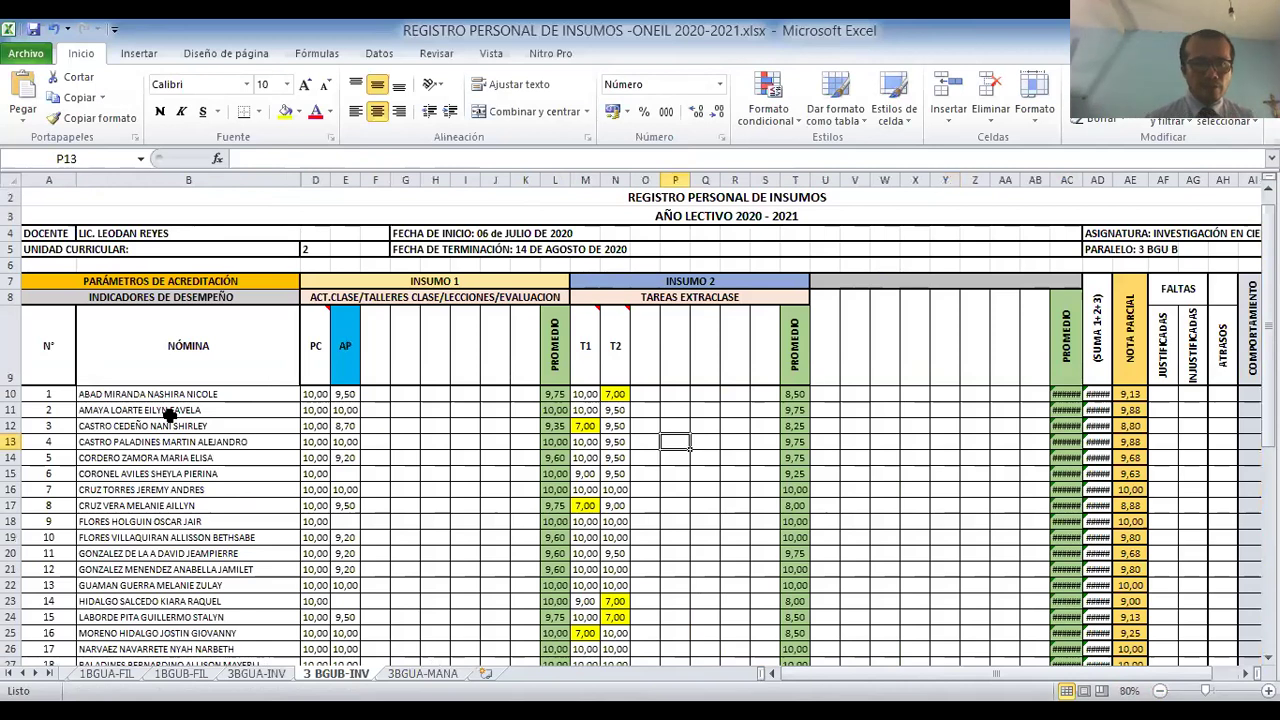
- Review the grades of students 1 to 17 one by one, highlighting each full row from row 10 to row 26
{"action": "left_click", "coordinate": [13, 395]}
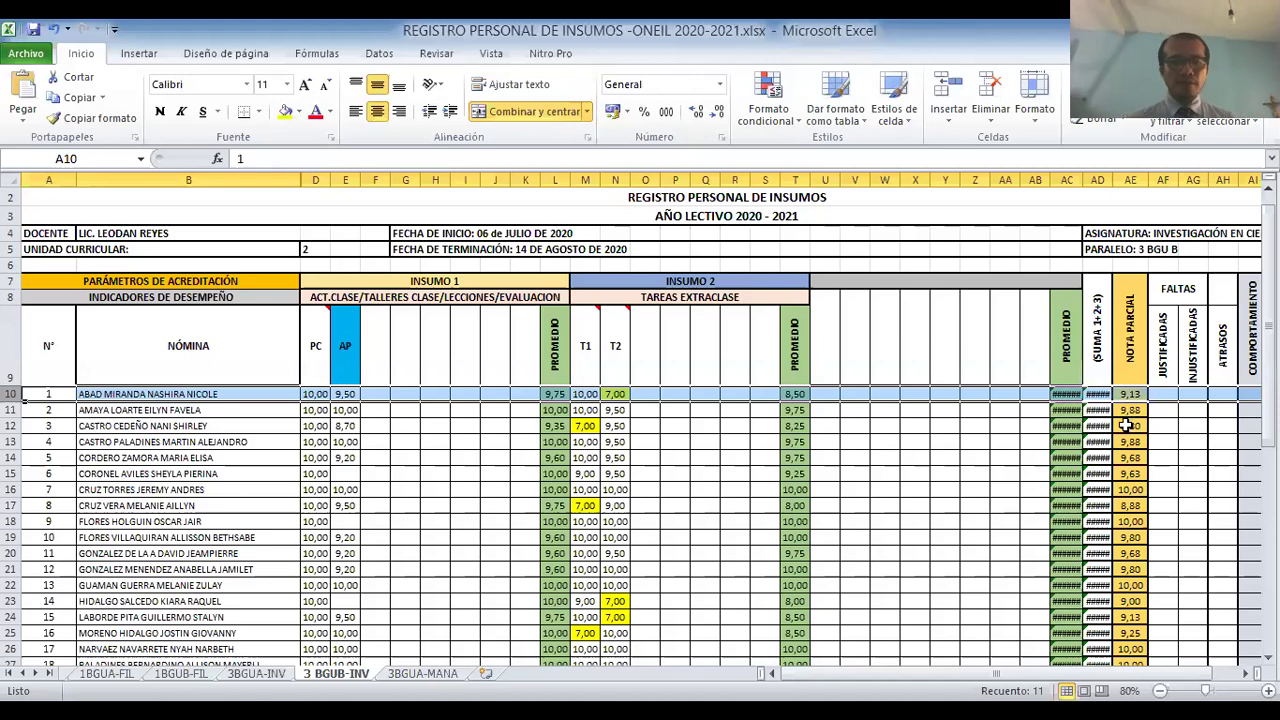
{"action": "left_click", "coordinate": [12, 410]}
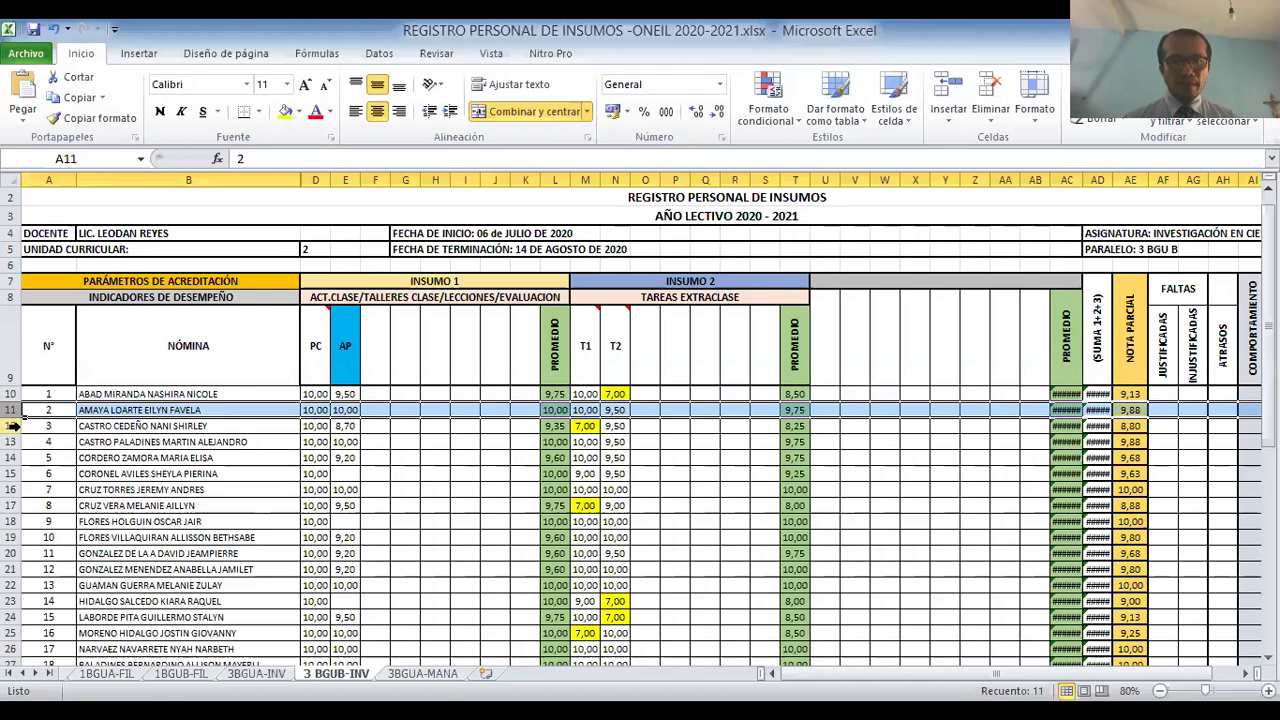
{"action": "left_click", "coordinate": [14, 426]}
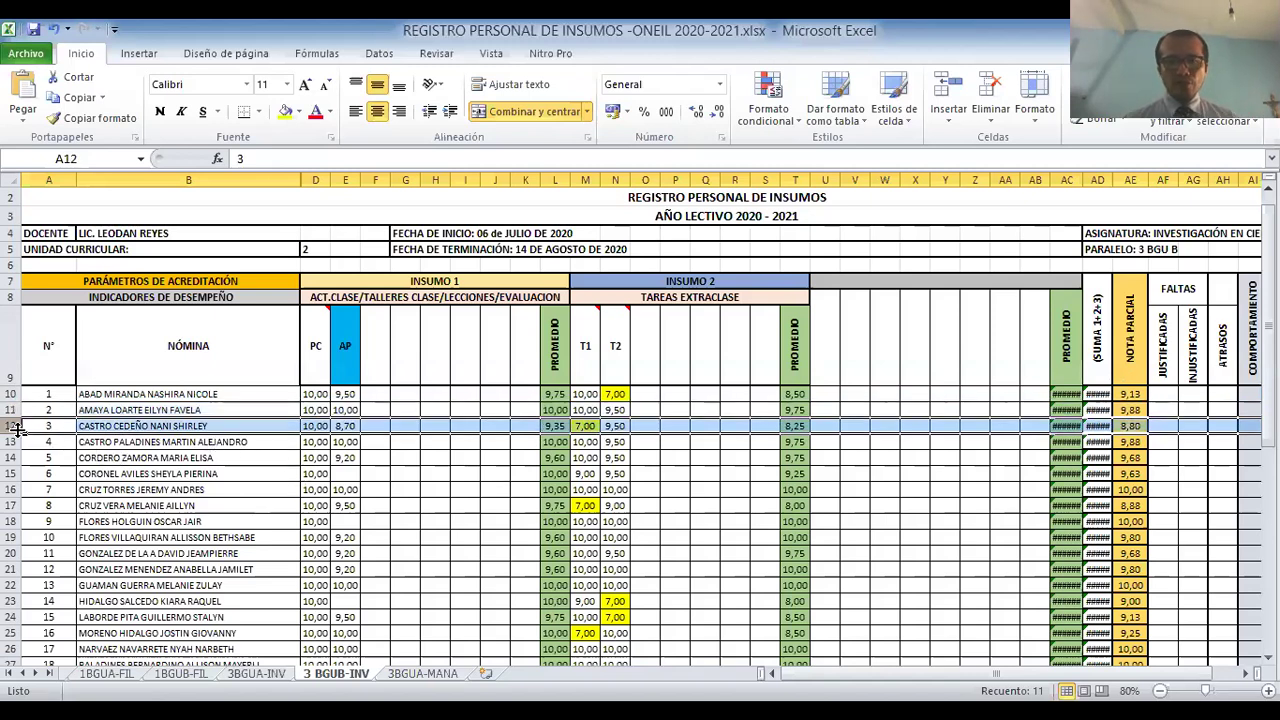
{"action": "left_click", "coordinate": [14, 441]}
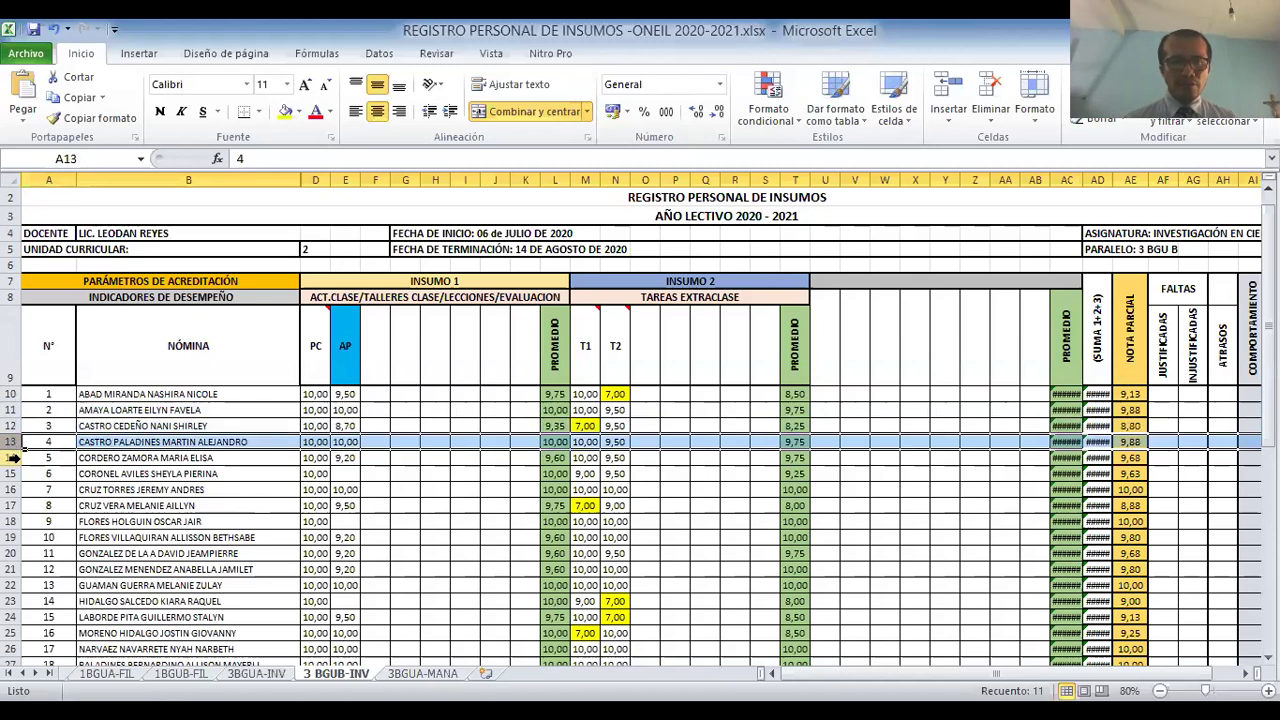
{"action": "left_click", "coordinate": [14, 457]}
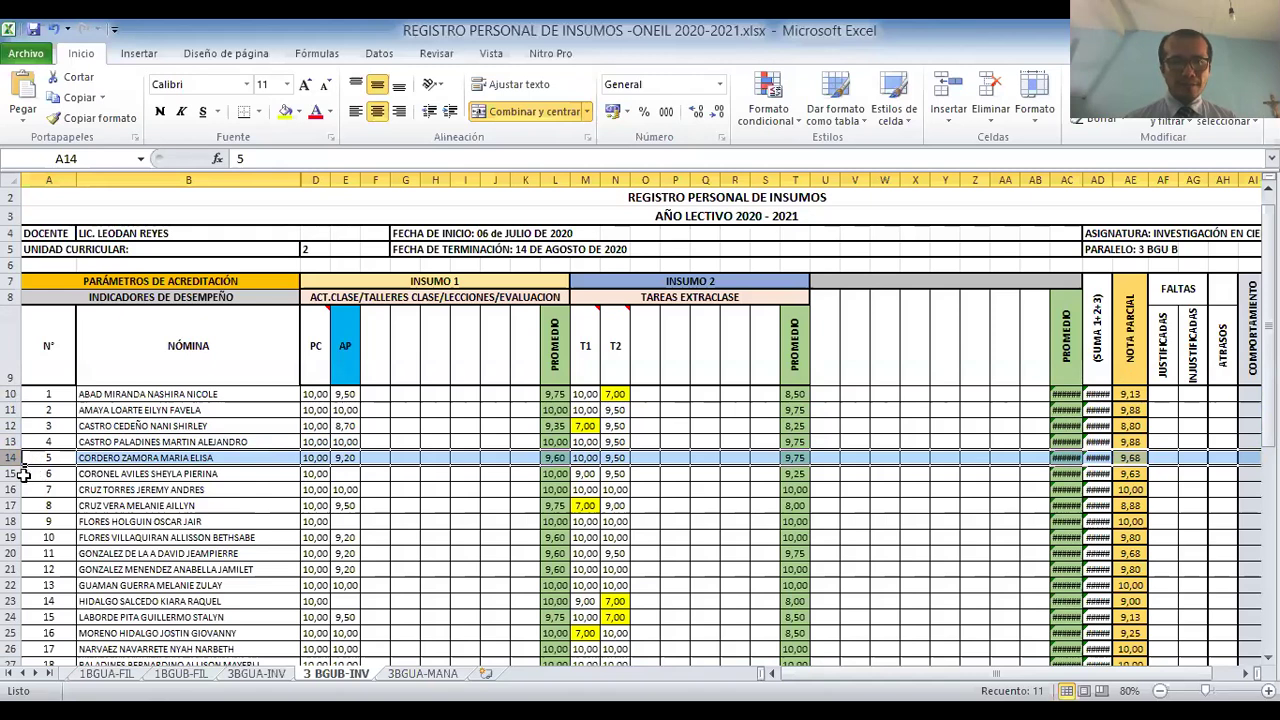
{"action": "left_click", "coordinate": [14, 473]}
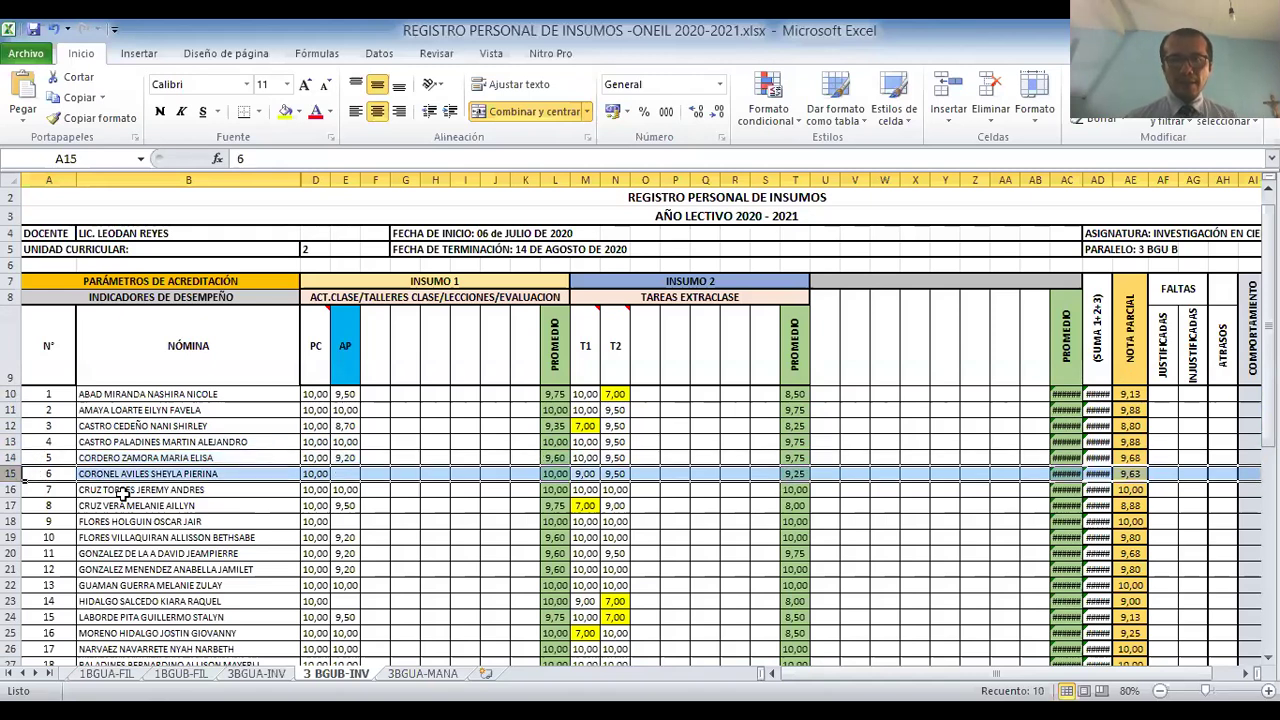
{"action": "left_click", "coordinate": [14, 489]}
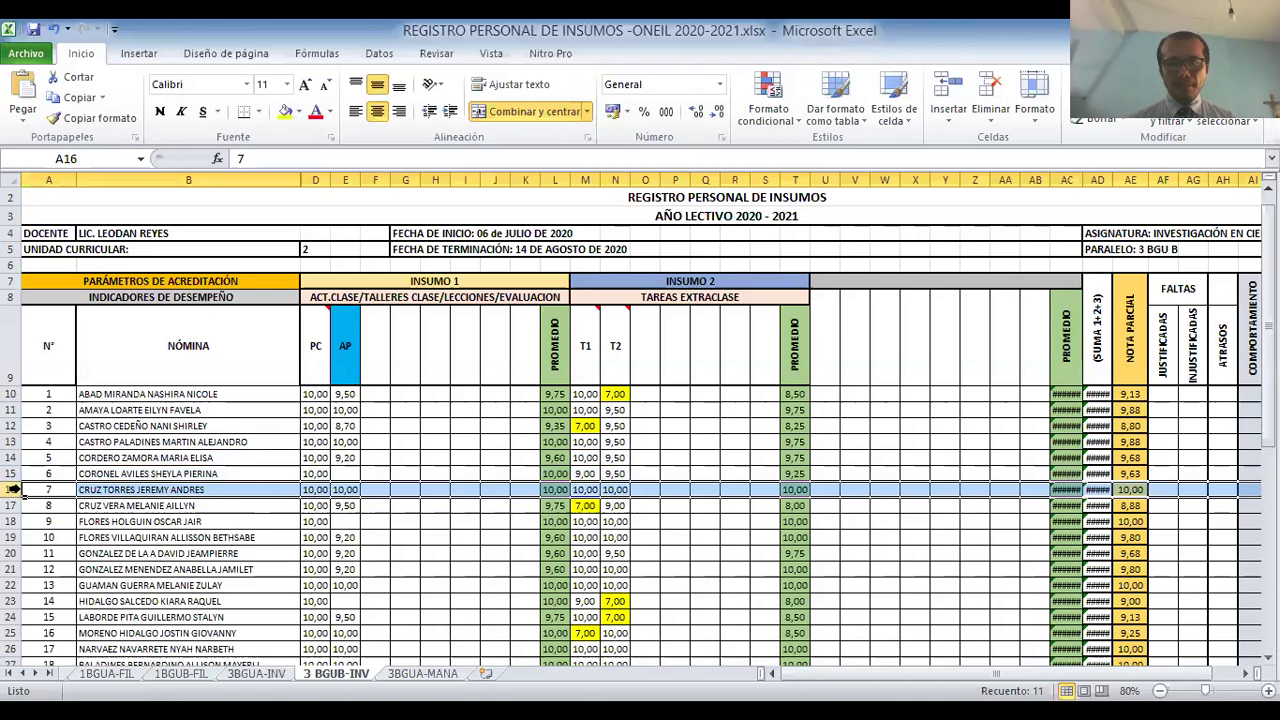
{"action": "left_click", "coordinate": [14, 505]}
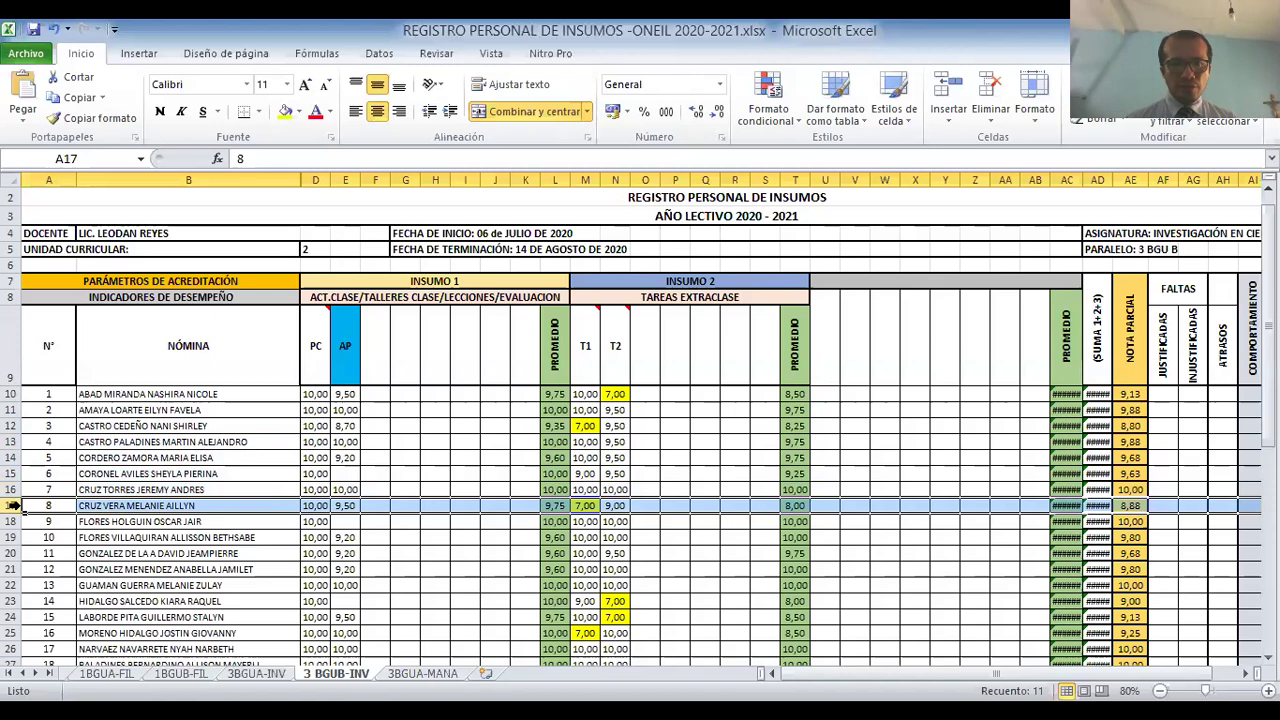
{"action": "left_click", "coordinate": [14, 521]}
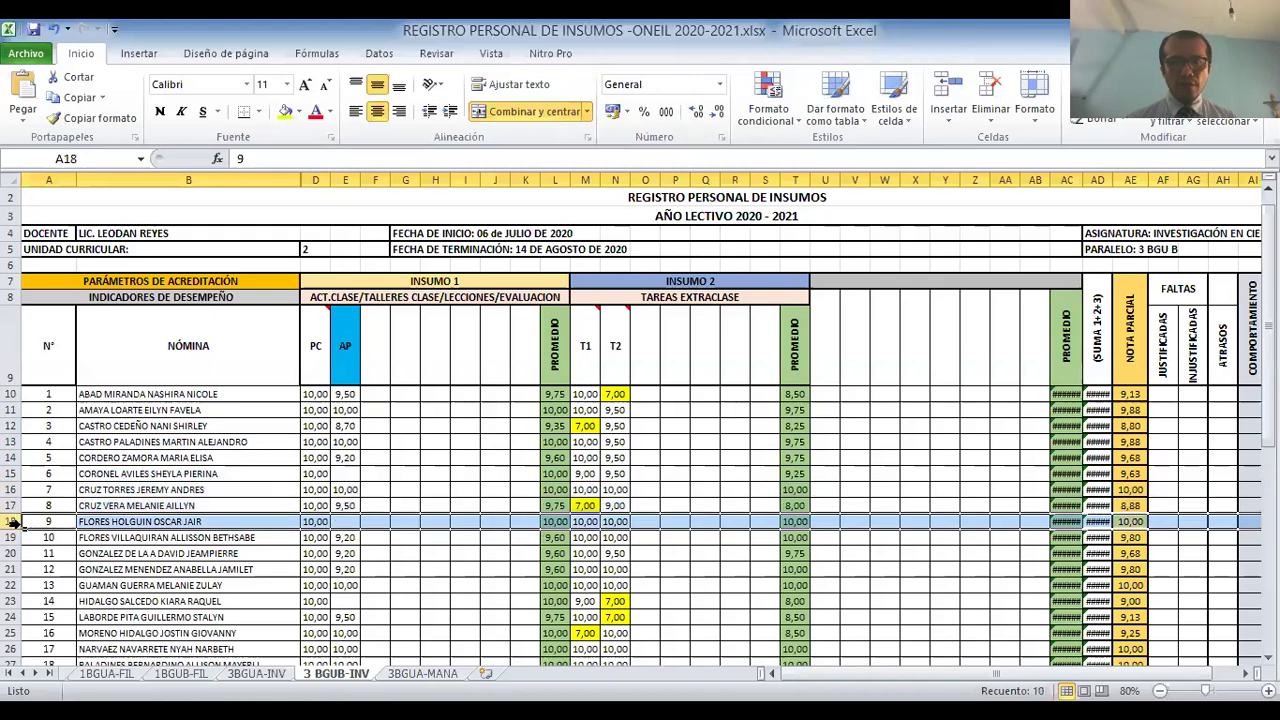
{"action": "left_click", "coordinate": [14, 537]}
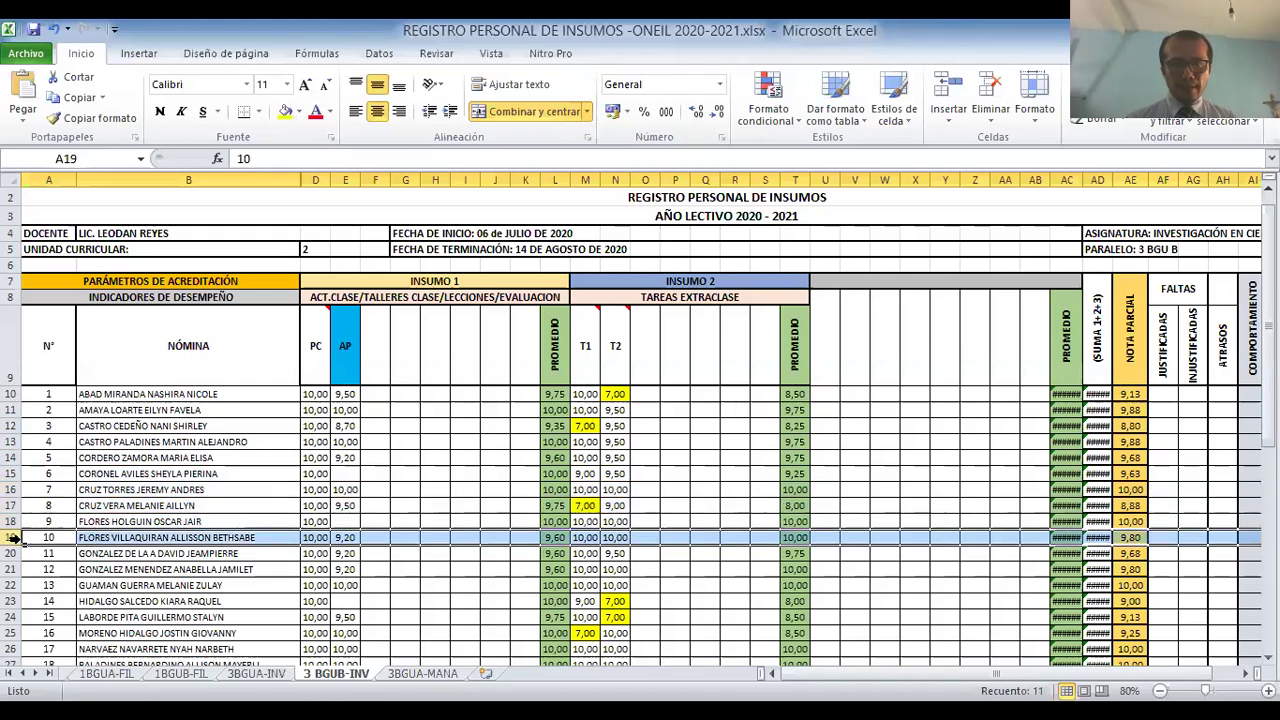
{"action": "left_click", "coordinate": [14, 553]}
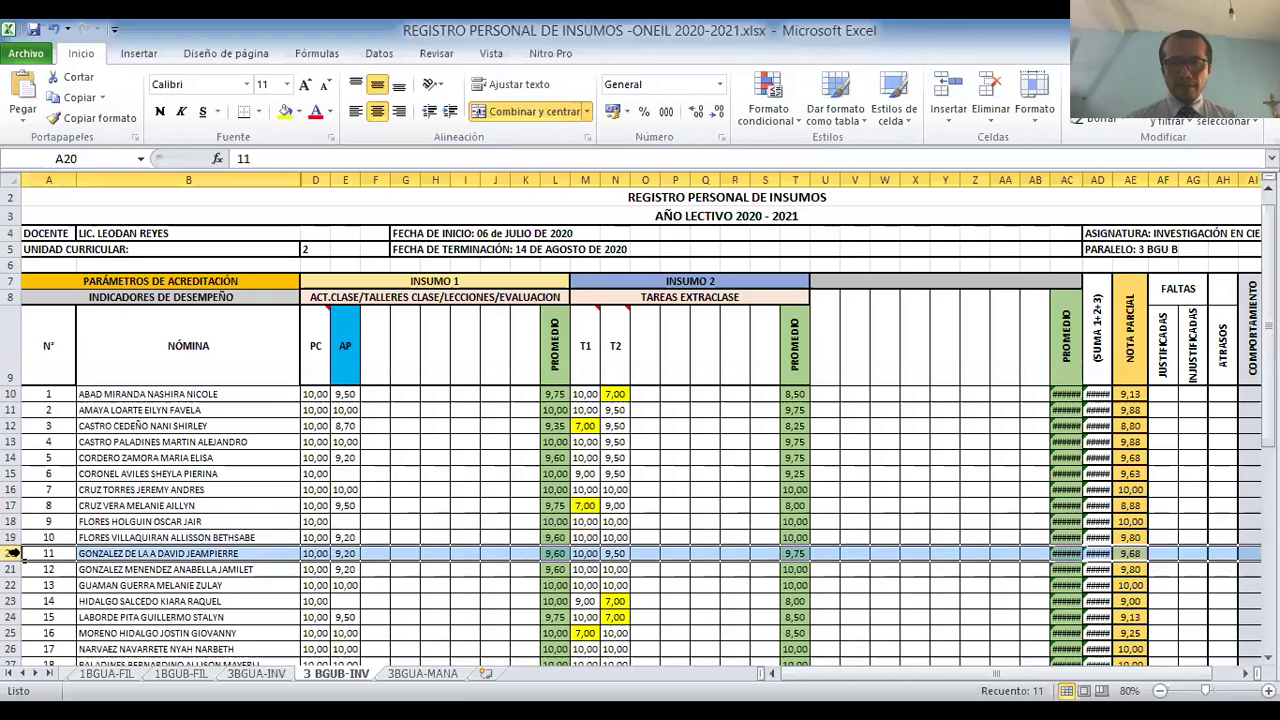
{"action": "left_click", "coordinate": [14, 569]}
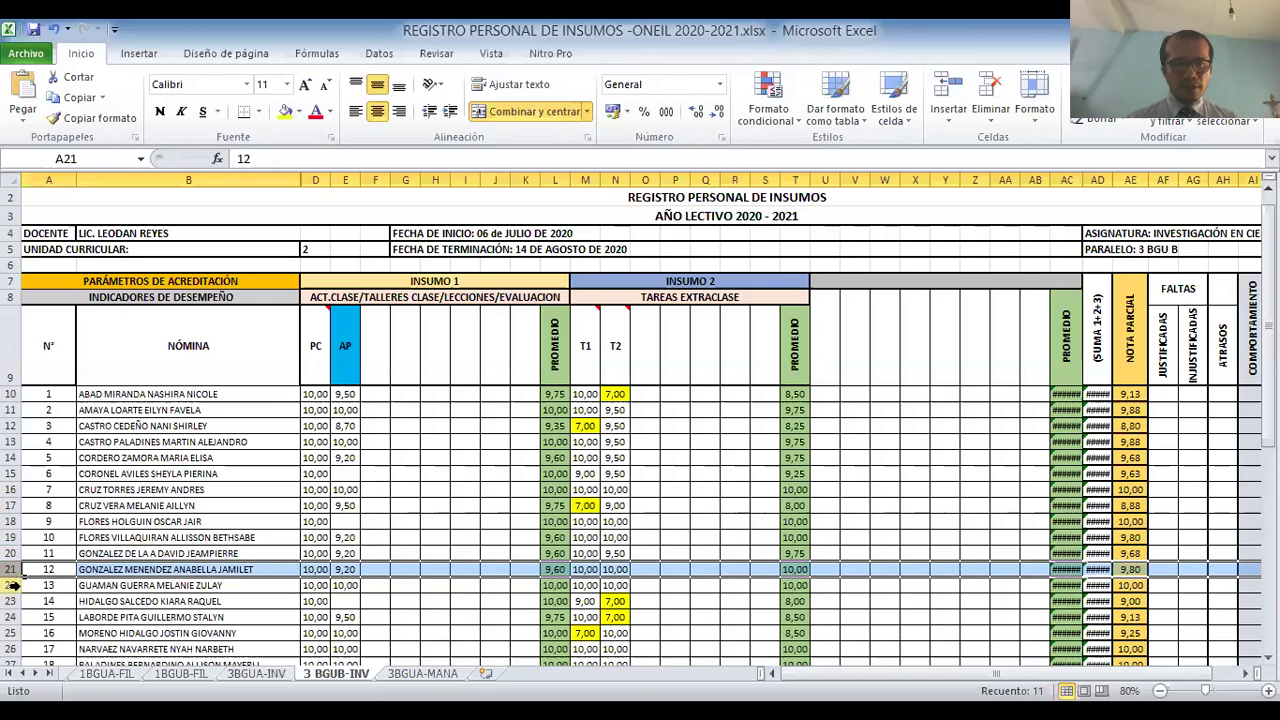
{"action": "left_click", "coordinate": [14, 586]}
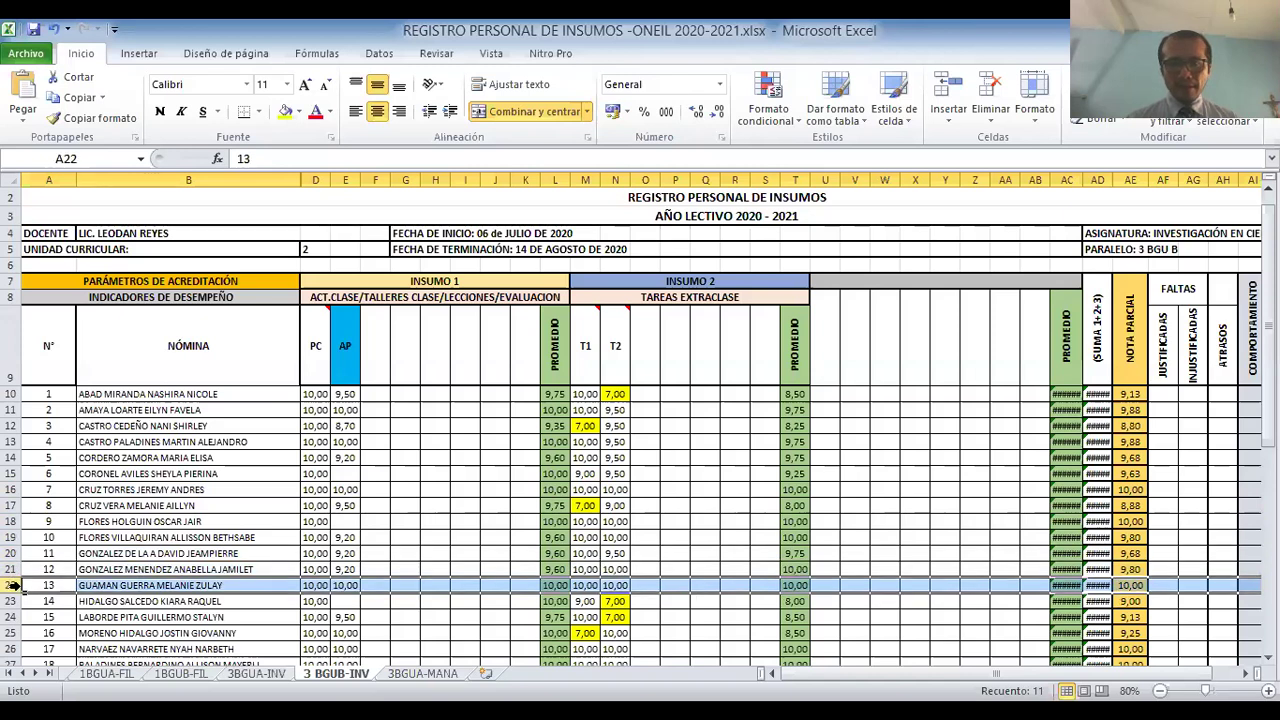
{"action": "left_click", "coordinate": [14, 601]}
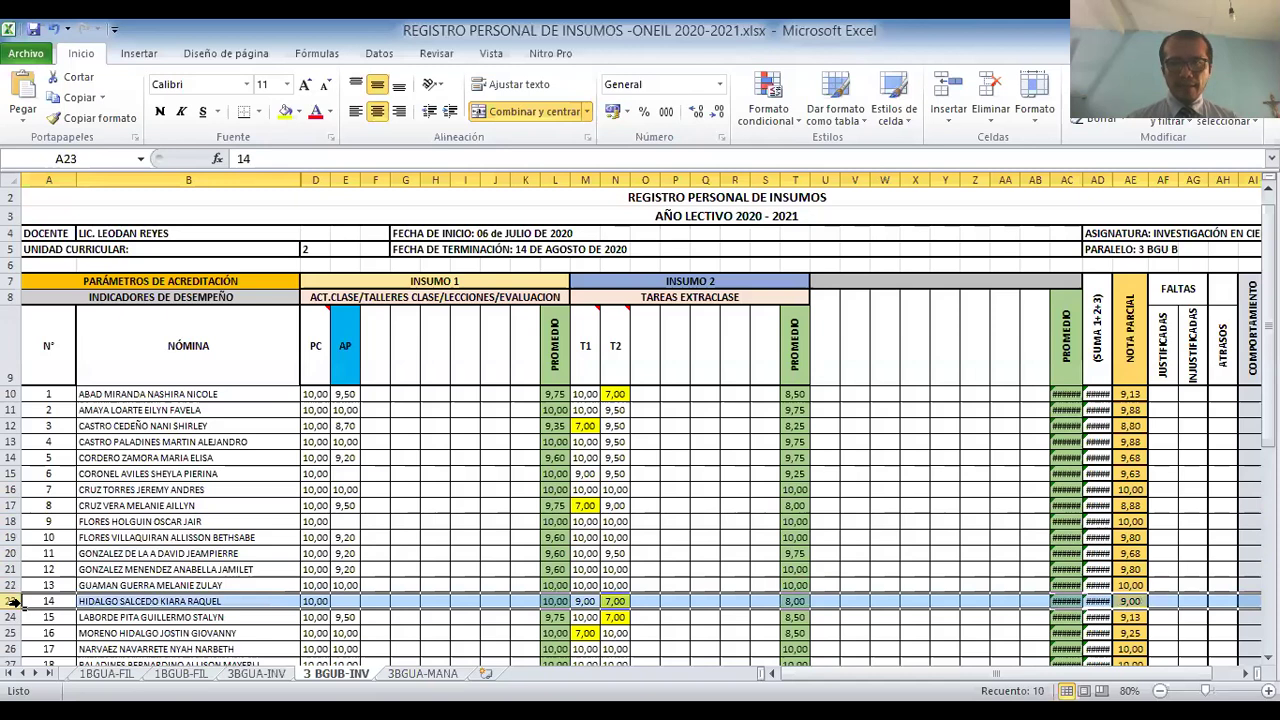
{"action": "left_click", "coordinate": [14, 617]}
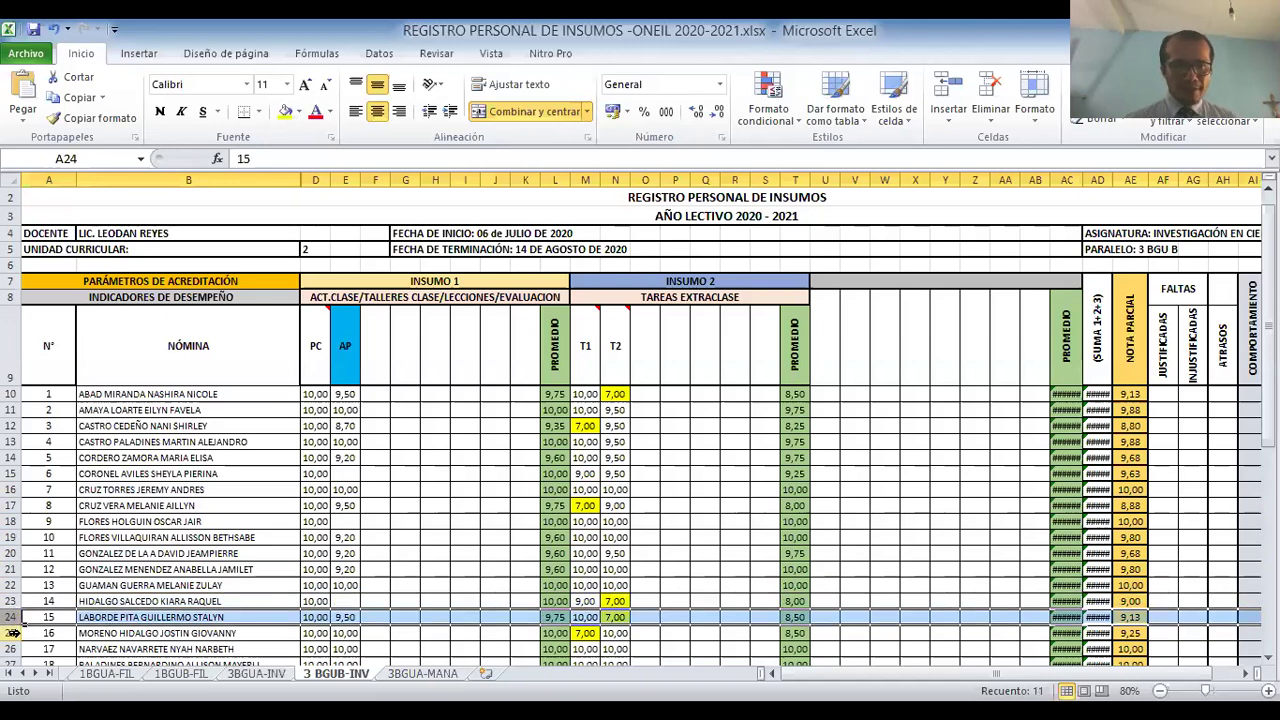
{"action": "left_click", "coordinate": [13, 633]}
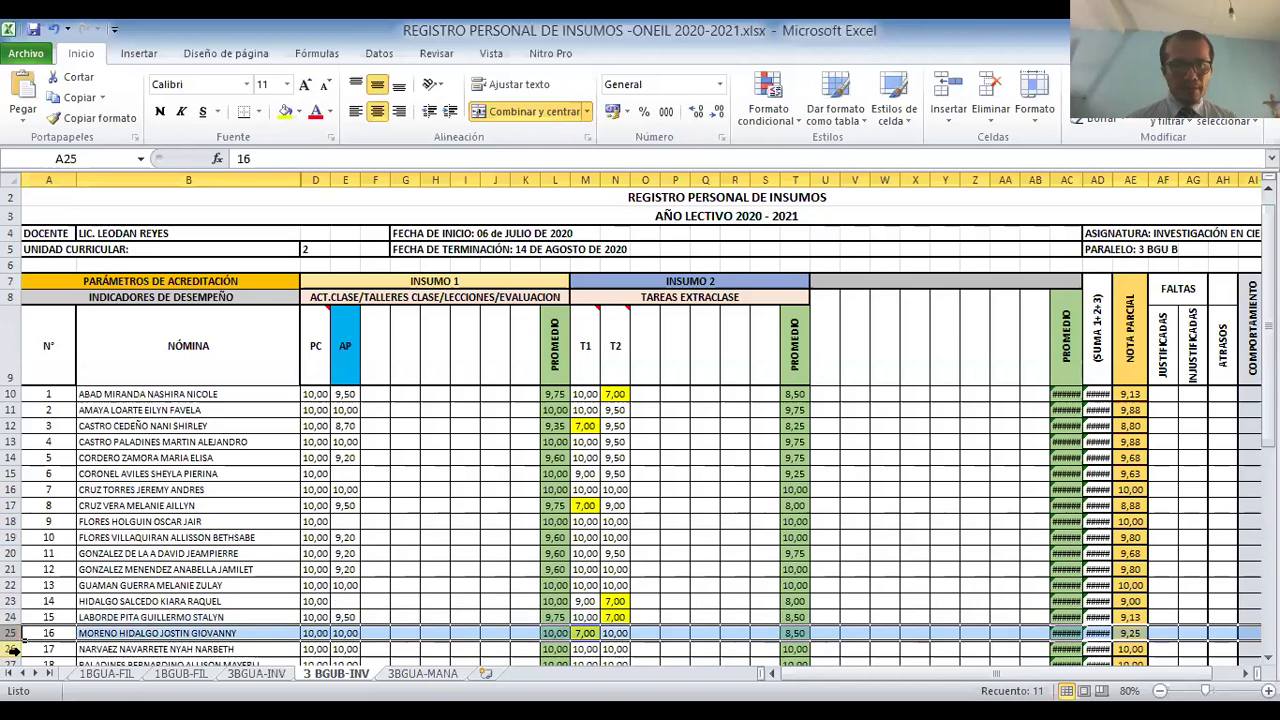
{"action": "left_click", "coordinate": [13, 650]}
- Review the grades of students 18 to 34 one by one, highlighting each full row from row 27 to row 43
{"action": "scroll", "coordinate": [303, 507], "scroll_direction": "down", "scroll_amount": 3}
{"action": "scroll", "coordinate": [303, 507], "scroll_direction": "down", "scroll_amount": 1}
{"action": "scroll", "coordinate": [28, 334], "scroll_direction": "down", "scroll_amount": 2}
{"action": "left_click", "coordinate": [13, 309]}
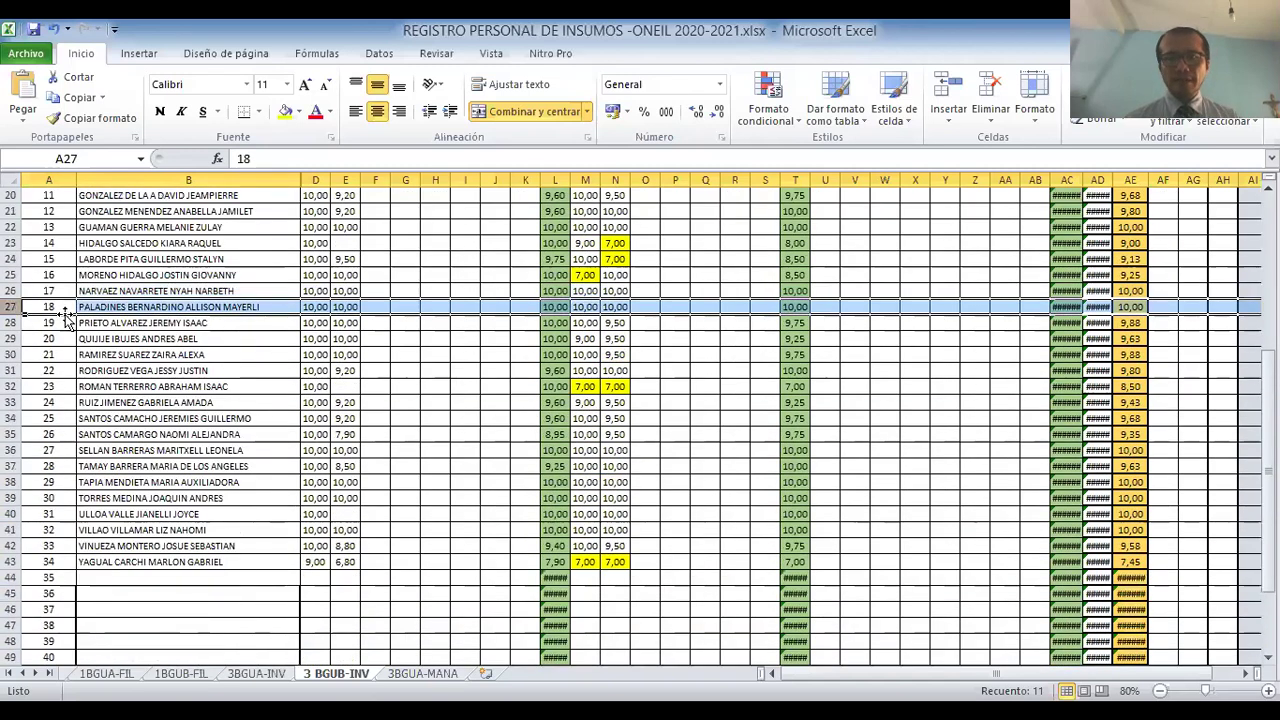
{"action": "left_click", "coordinate": [13, 322]}
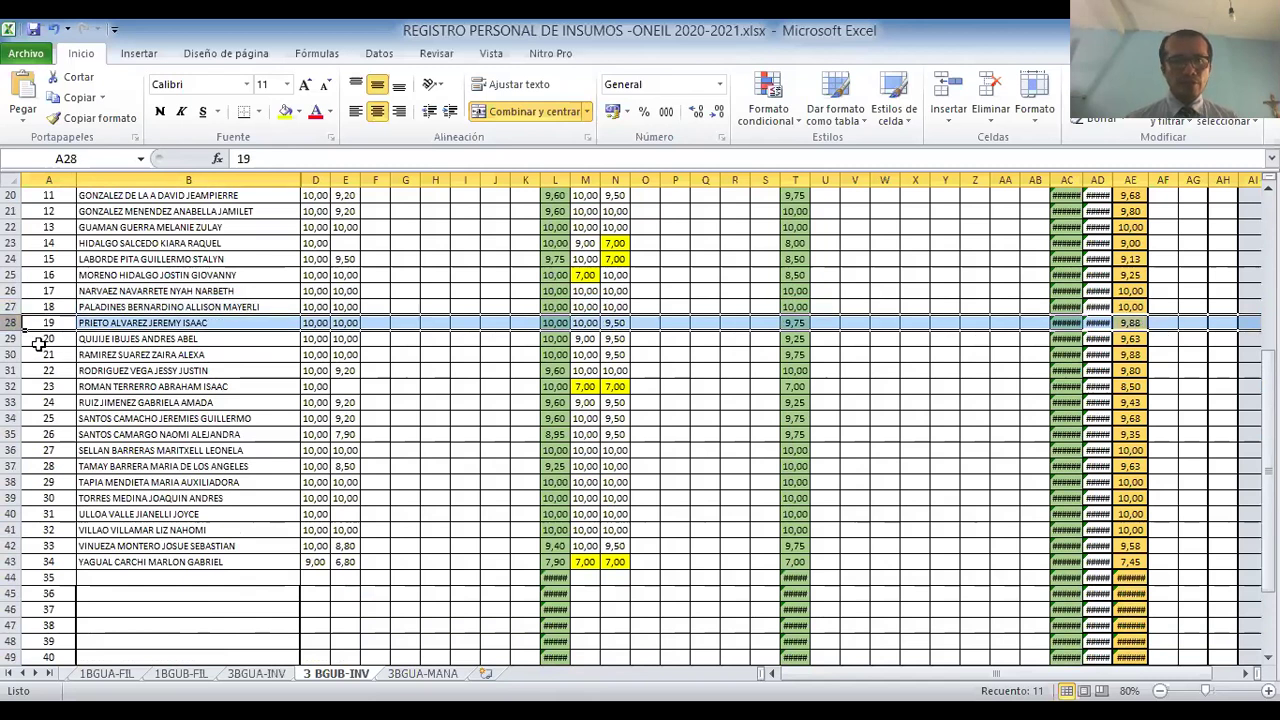
{"action": "left_click", "coordinate": [13, 338]}
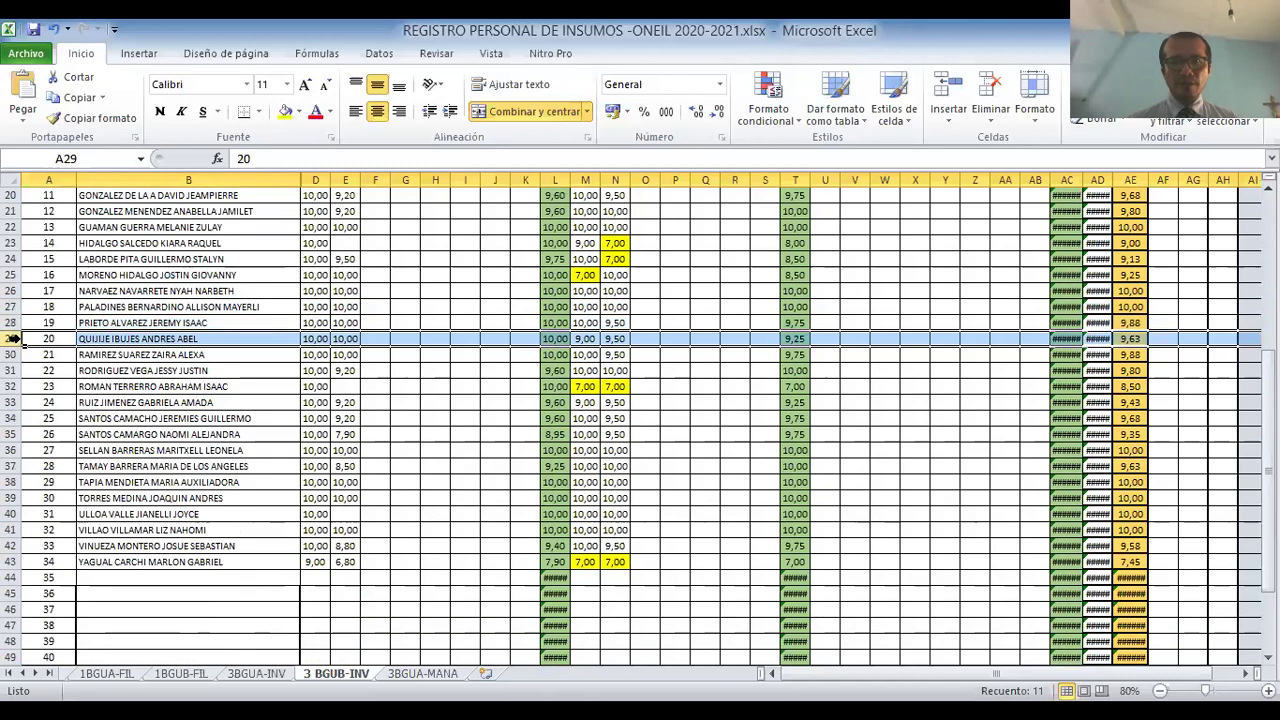
{"action": "left_click", "coordinate": [13, 354]}
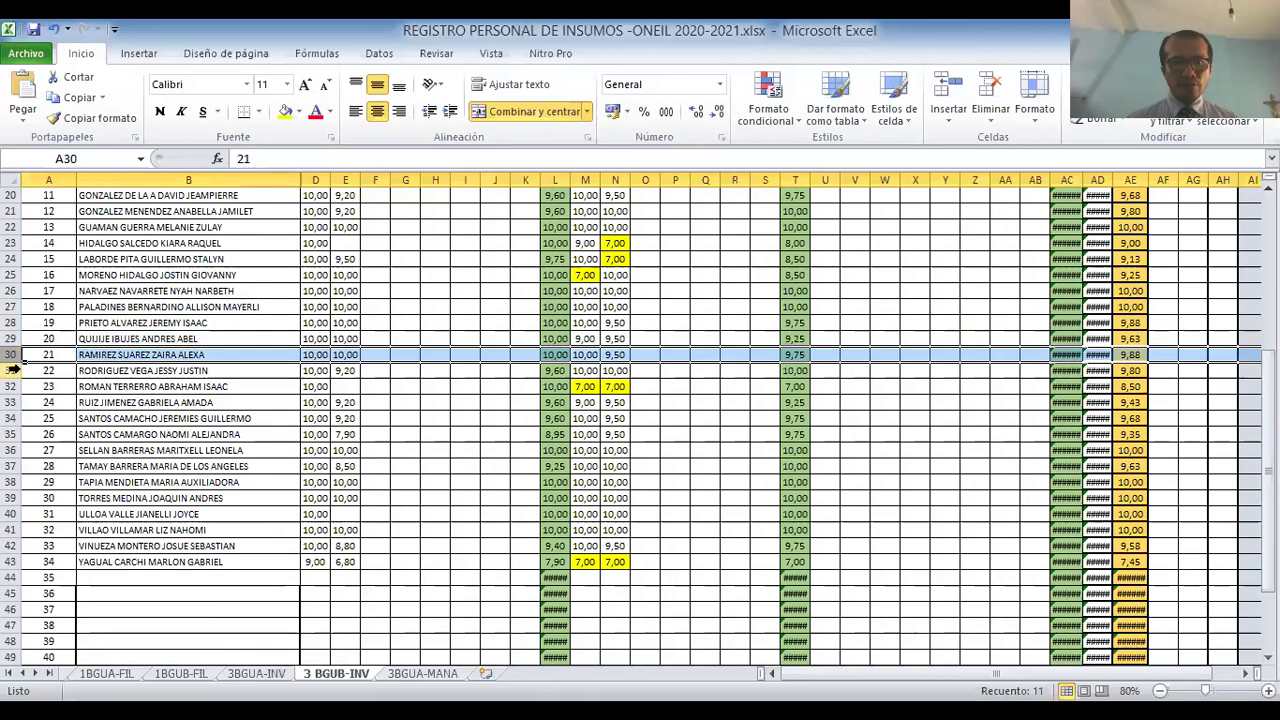
{"action": "left_click", "coordinate": [13, 370]}
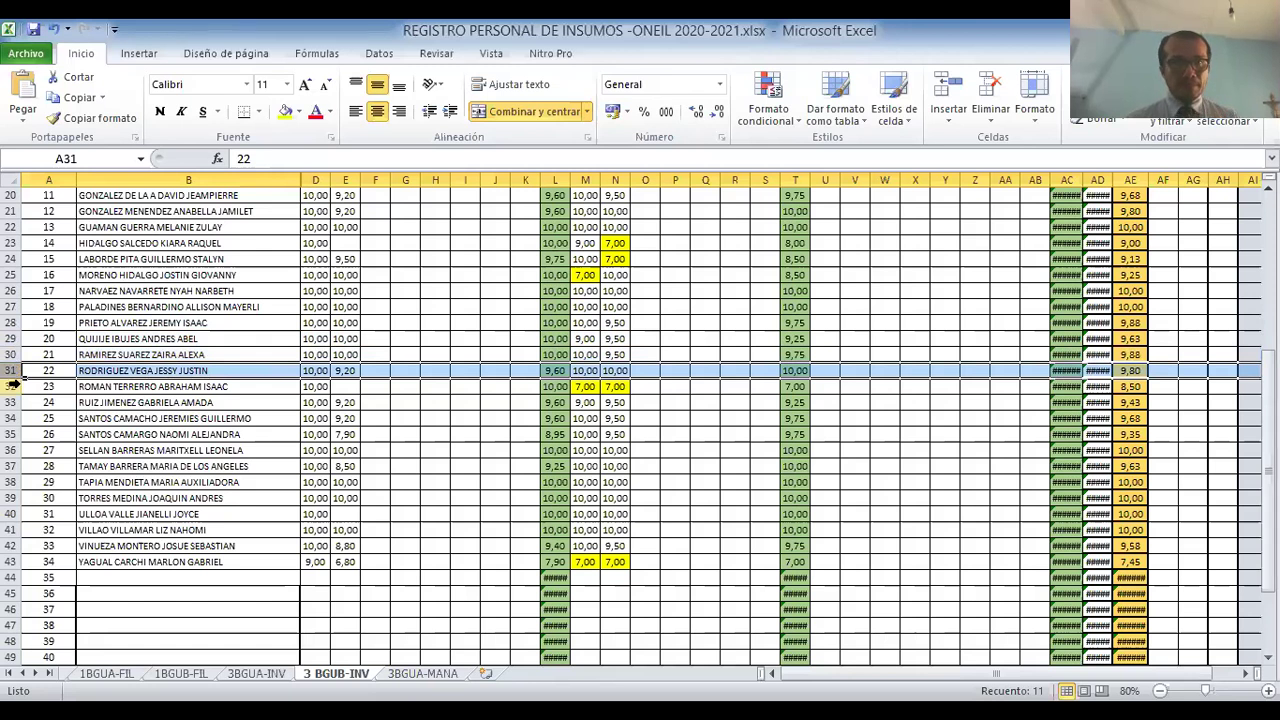
{"action": "left_click", "coordinate": [13, 386]}
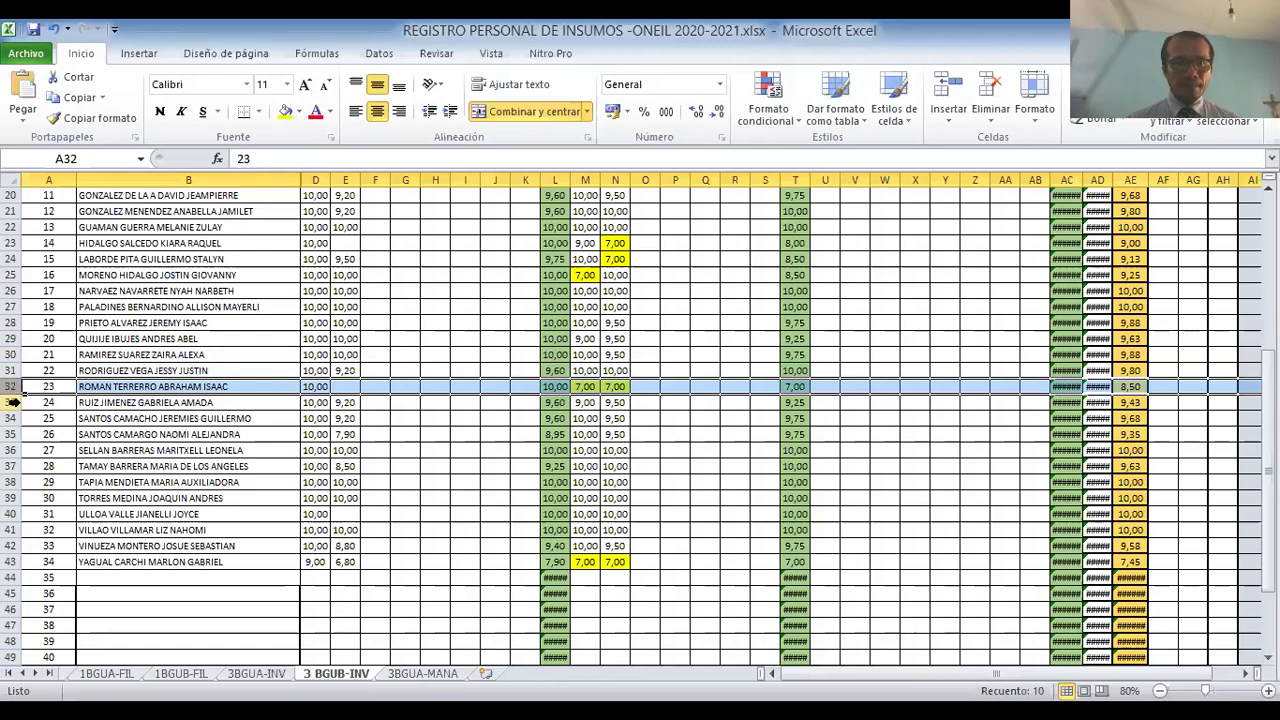
{"action": "left_click", "coordinate": [13, 402]}
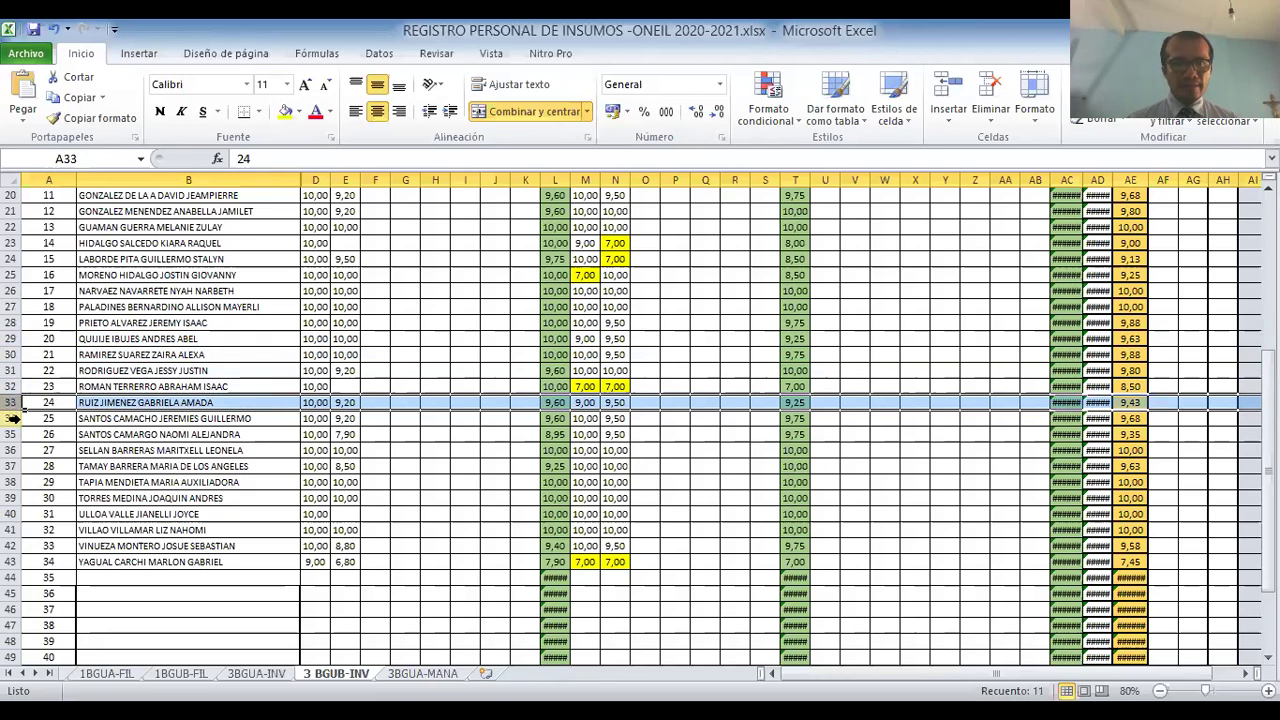
{"action": "left_click", "coordinate": [13, 418]}
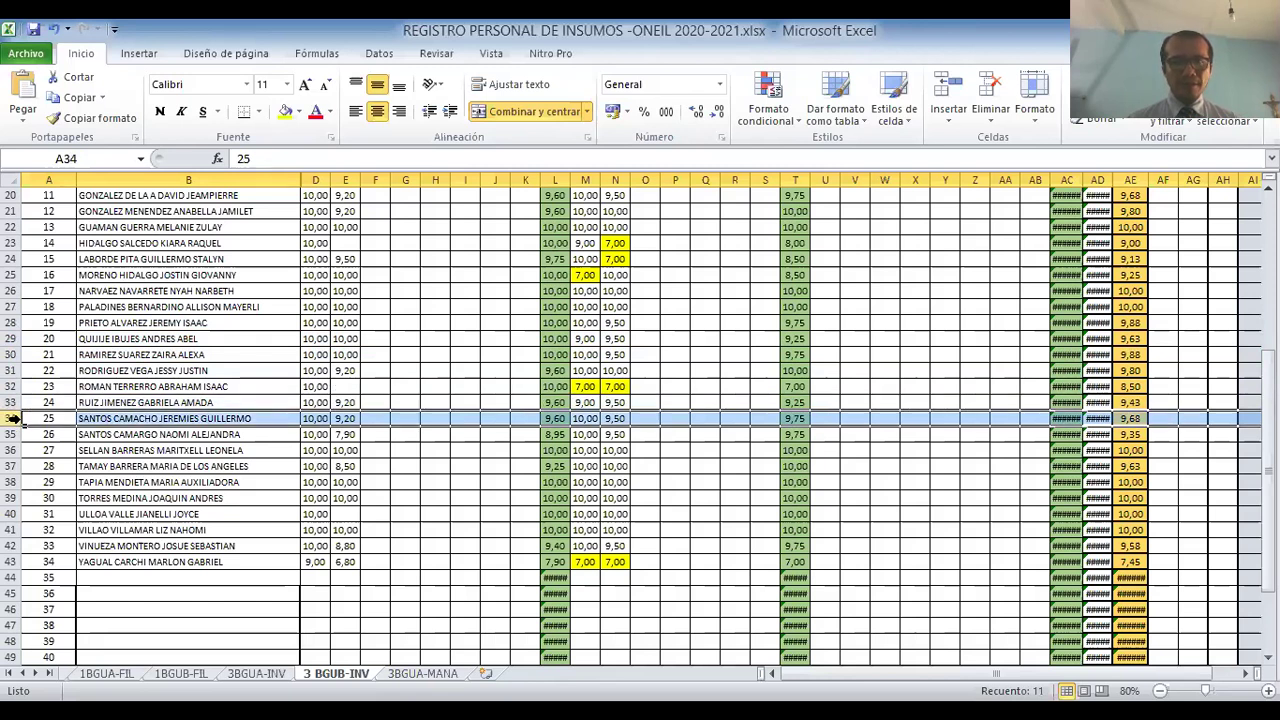
{"action": "left_click", "coordinate": [13, 434]}
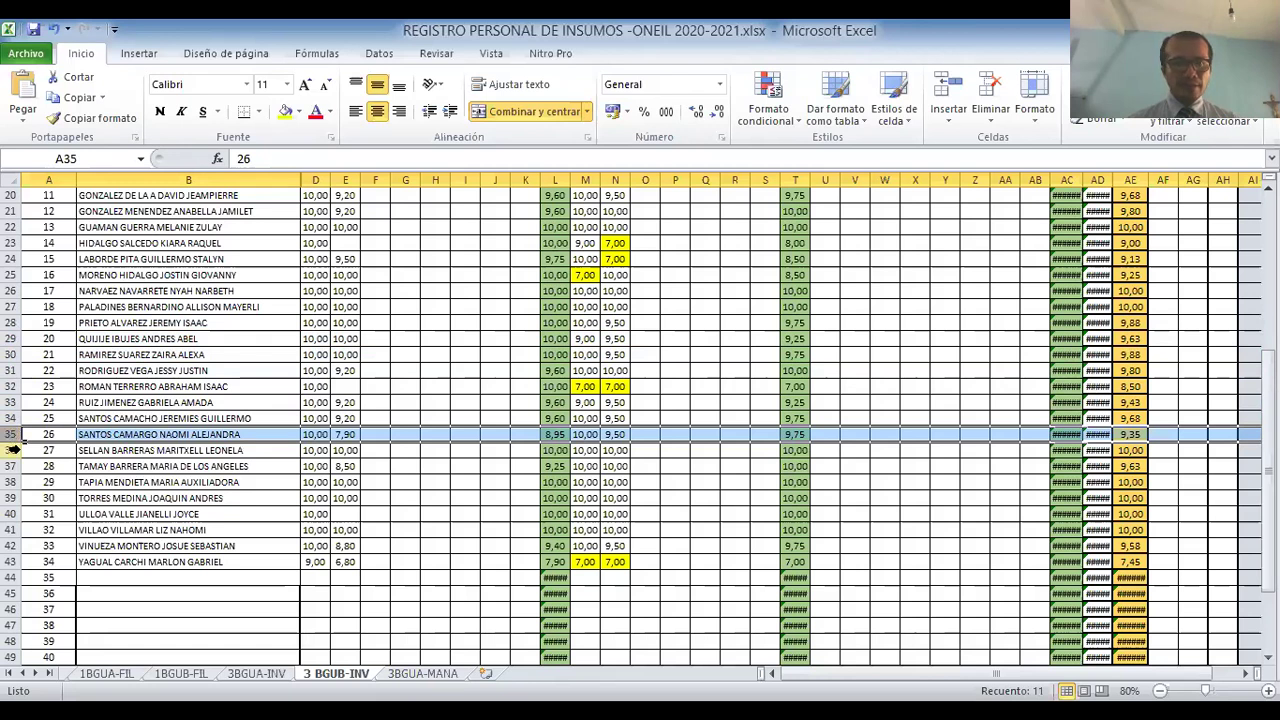
{"action": "left_click", "coordinate": [13, 450]}
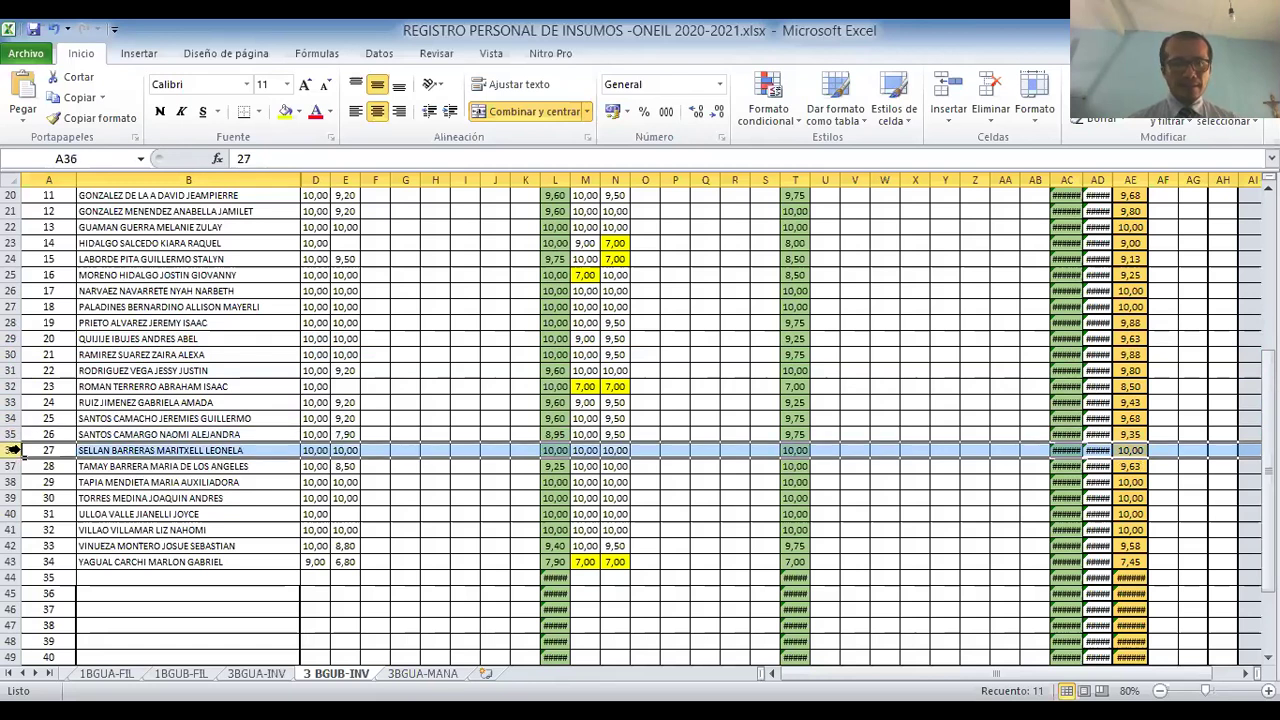
{"action": "left_click", "coordinate": [13, 466]}
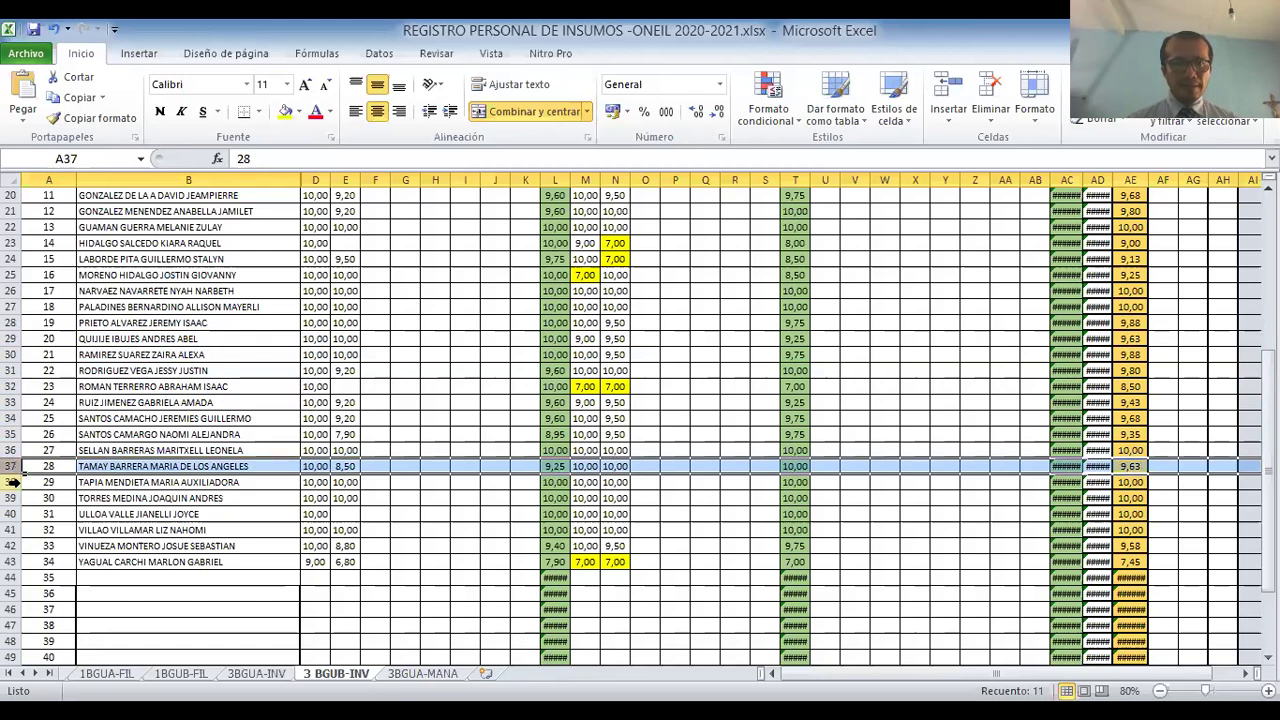
{"action": "left_click", "coordinate": [13, 482]}
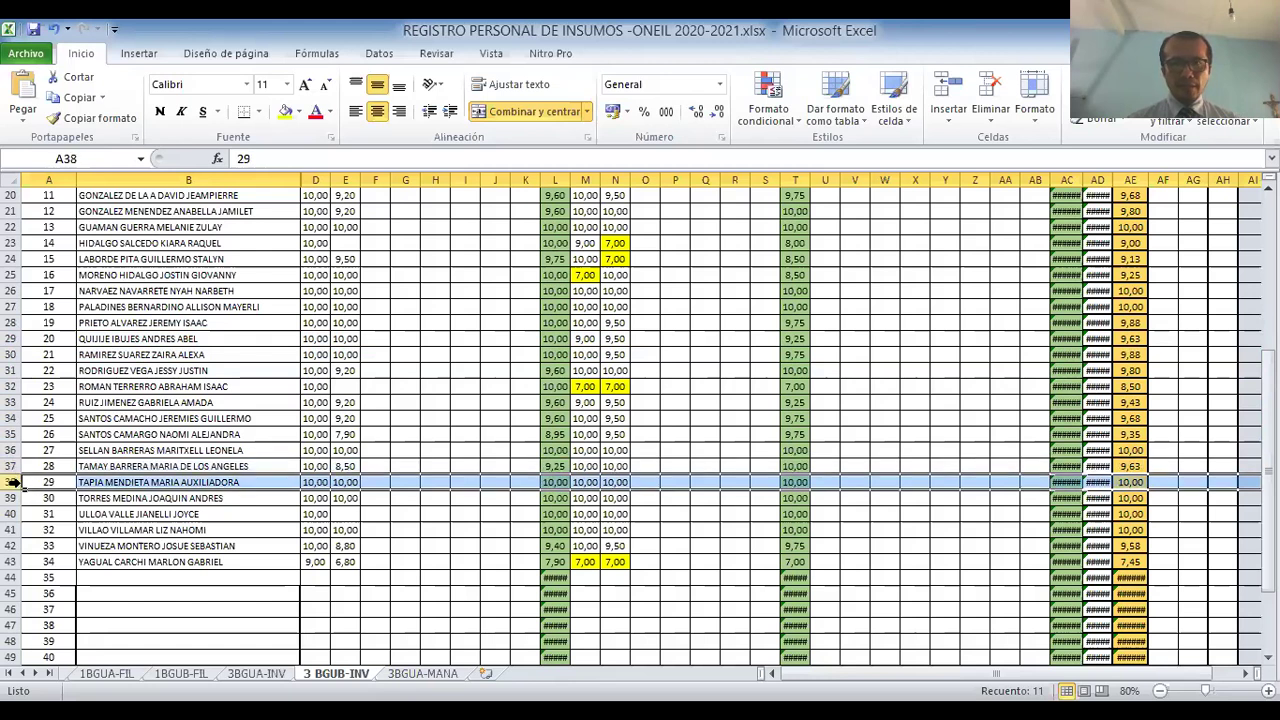
{"action": "left_click", "coordinate": [13, 498]}
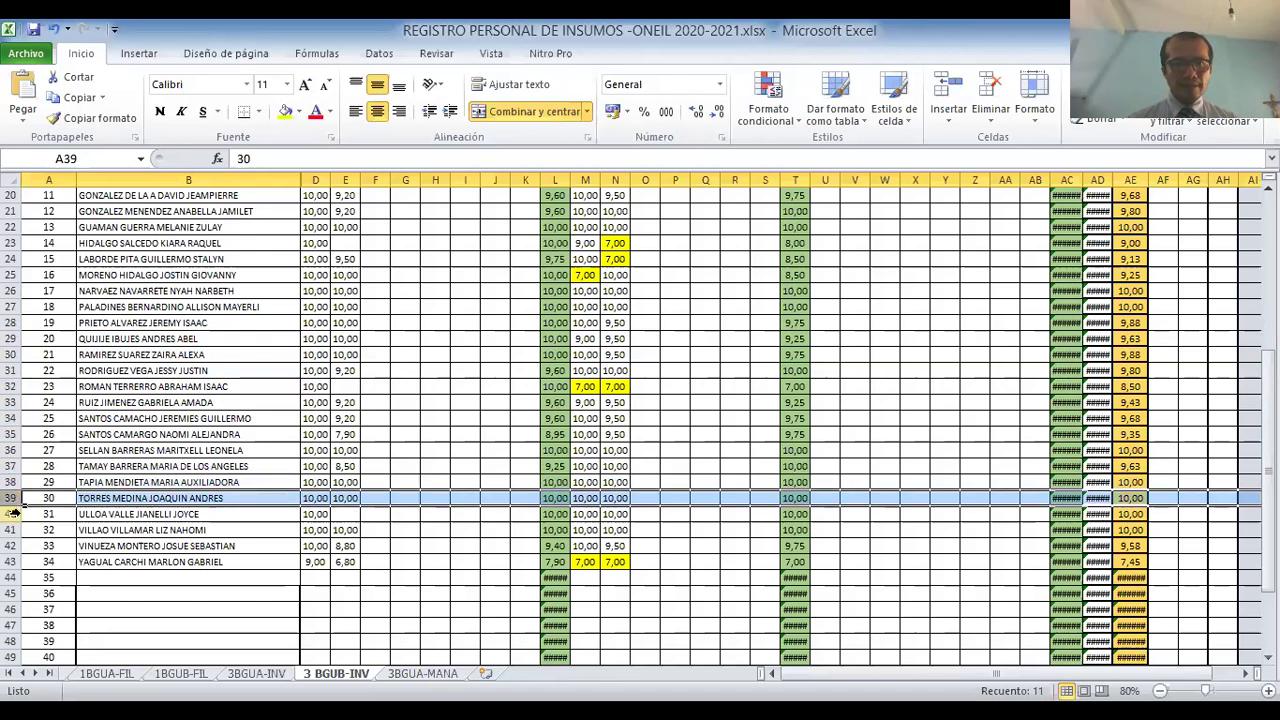
{"action": "left_click", "coordinate": [13, 513]}
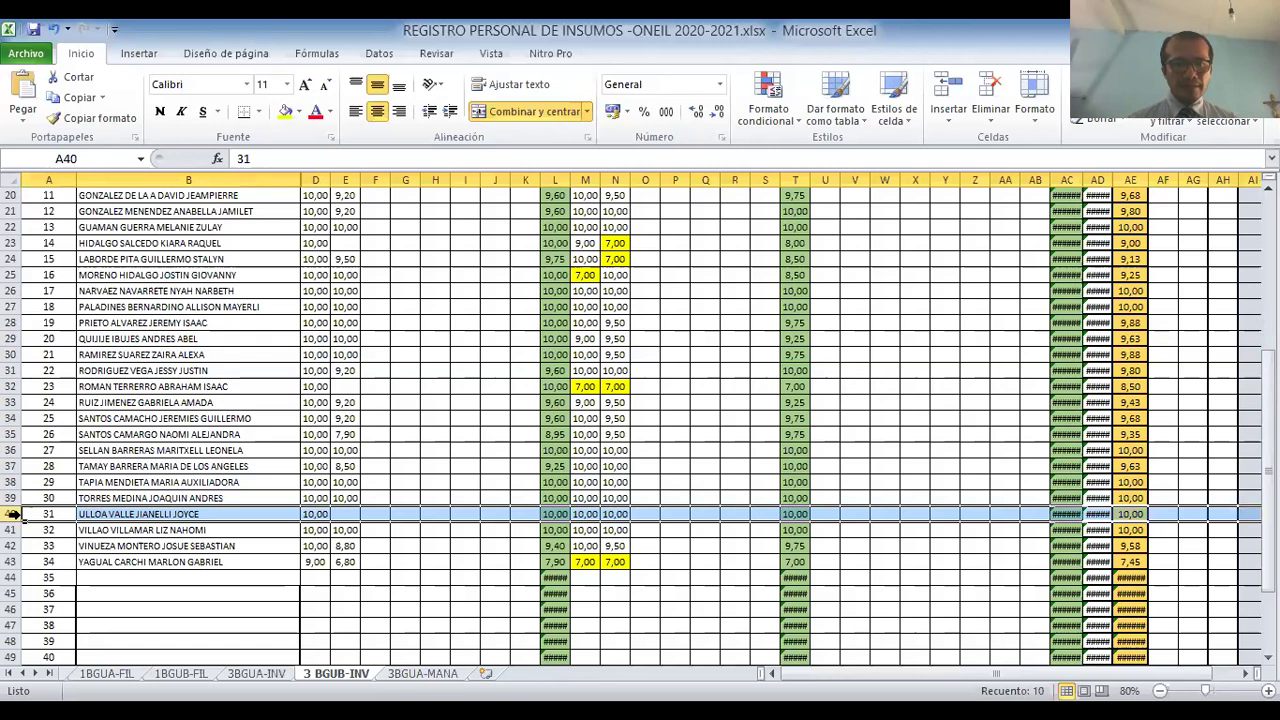
{"action": "left_click", "coordinate": [13, 529]}
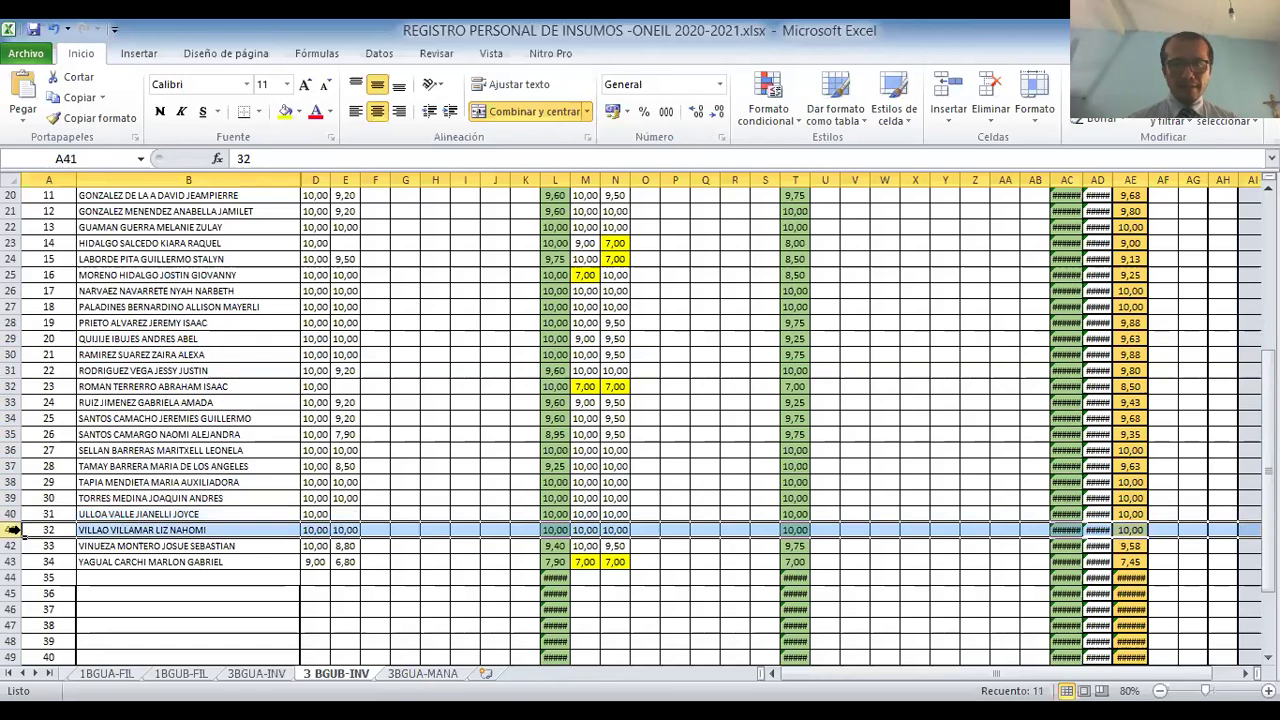
{"action": "left_click", "coordinate": [13, 545]}
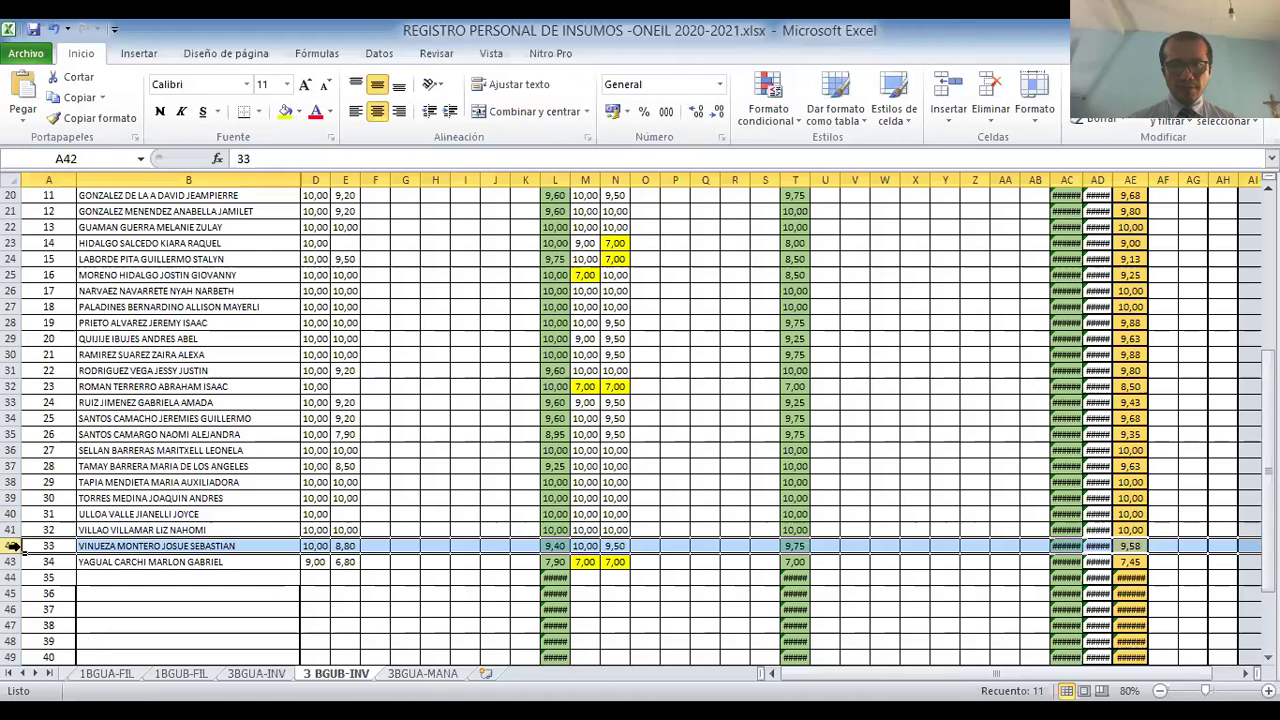
{"action": "left_click", "coordinate": [13, 561]}
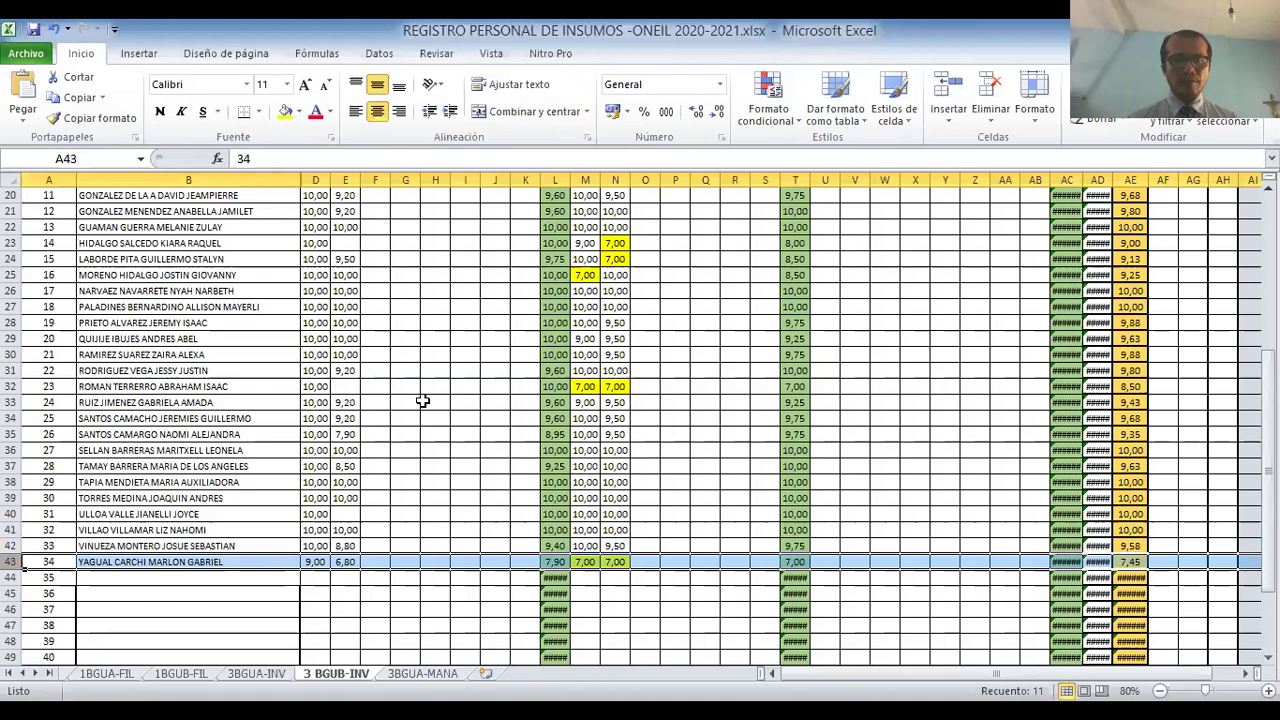
- Examine the blank AP grades in E40, E32 and E15, and highlight row 15 to check student 6's averages
{"action": "left_click", "coordinate": [413, 513]}
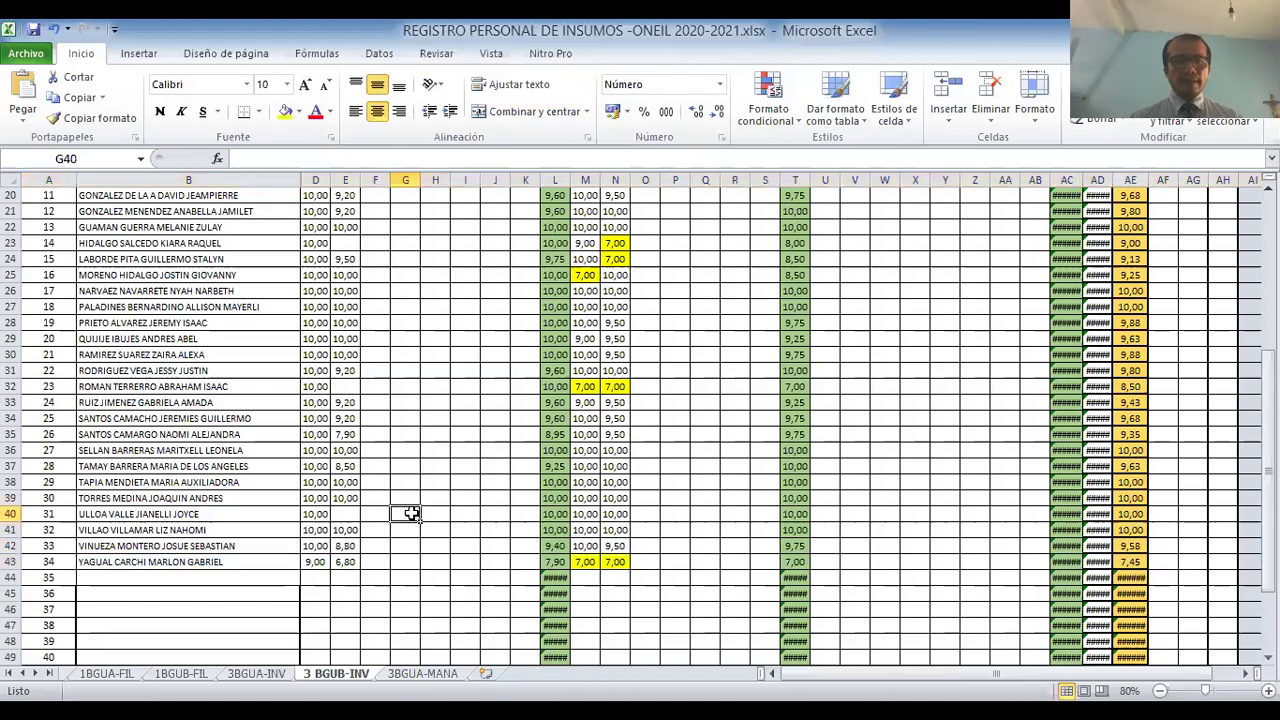
{"action": "left_click", "coordinate": [352, 513]}
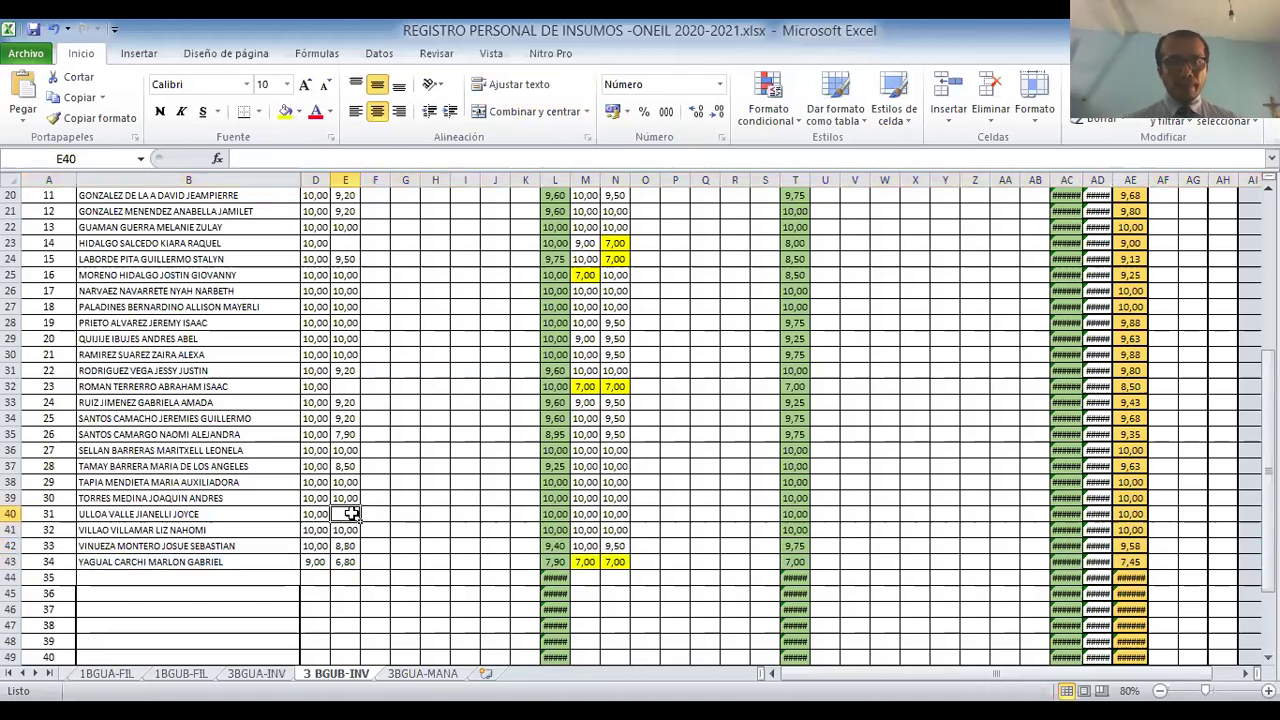
{"action": "left_click", "coordinate": [345, 386]}
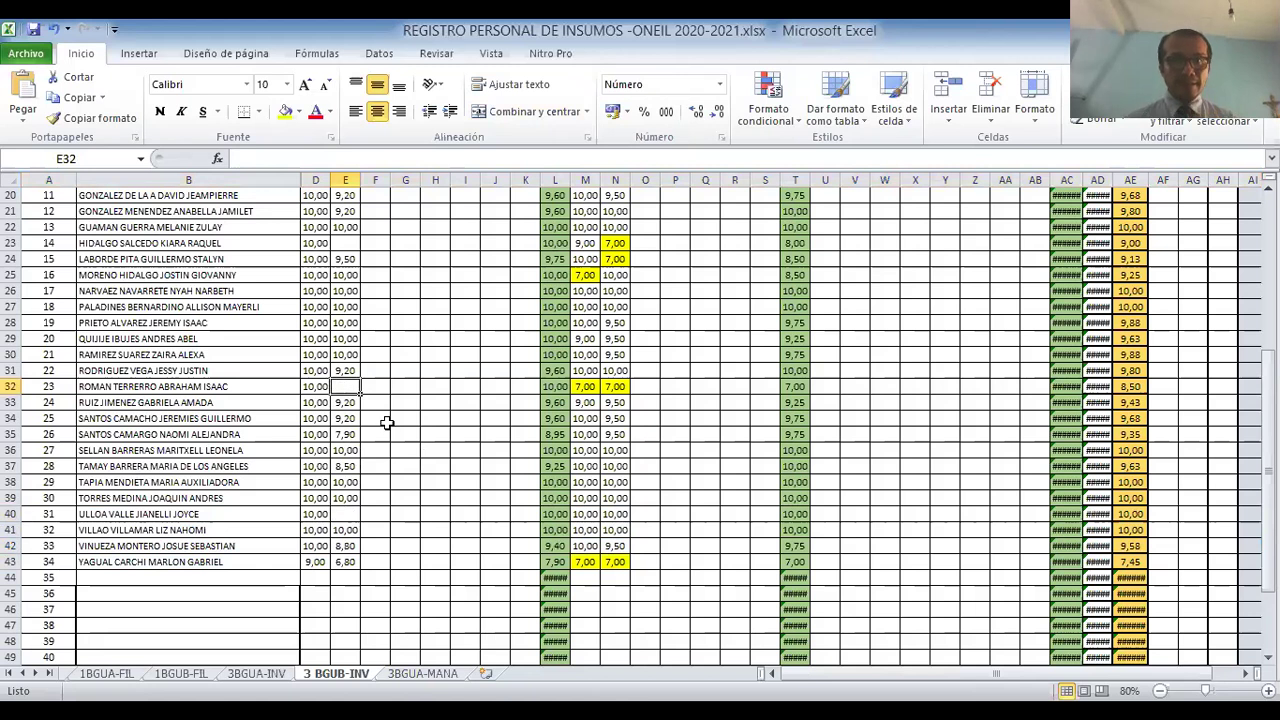
{"action": "scroll", "coordinate": [387, 423], "scroll_direction": "up", "scroll_amount": 2}
{"action": "scroll", "coordinate": [387, 423], "scroll_direction": "up", "scroll_amount": 2}
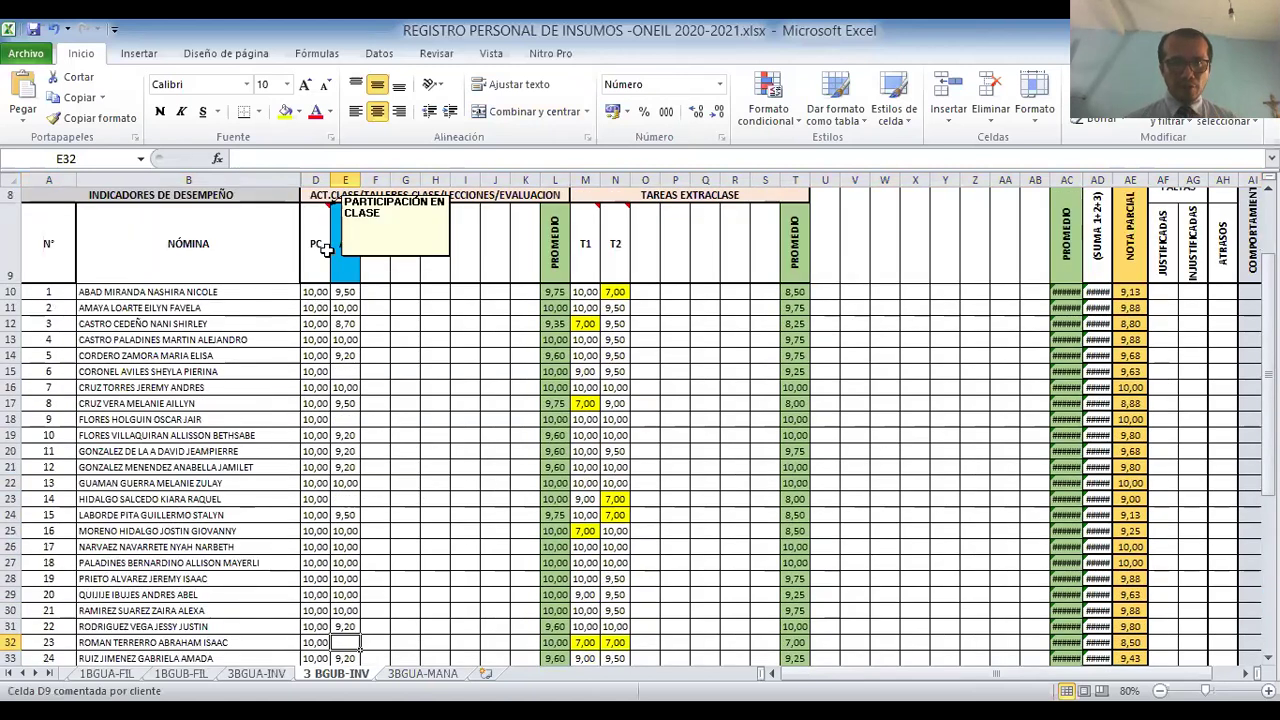
{"action": "left_click", "coordinate": [344, 372]}
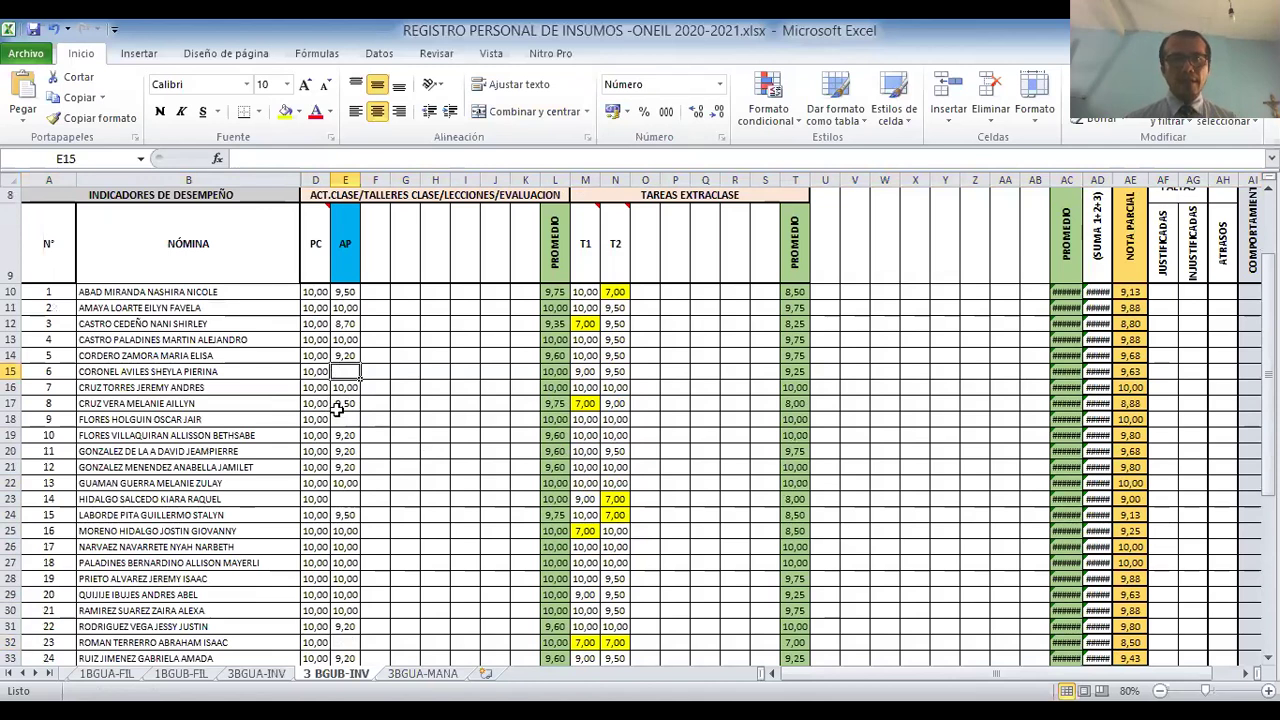
{"action": "left_click", "coordinate": [10, 371]}
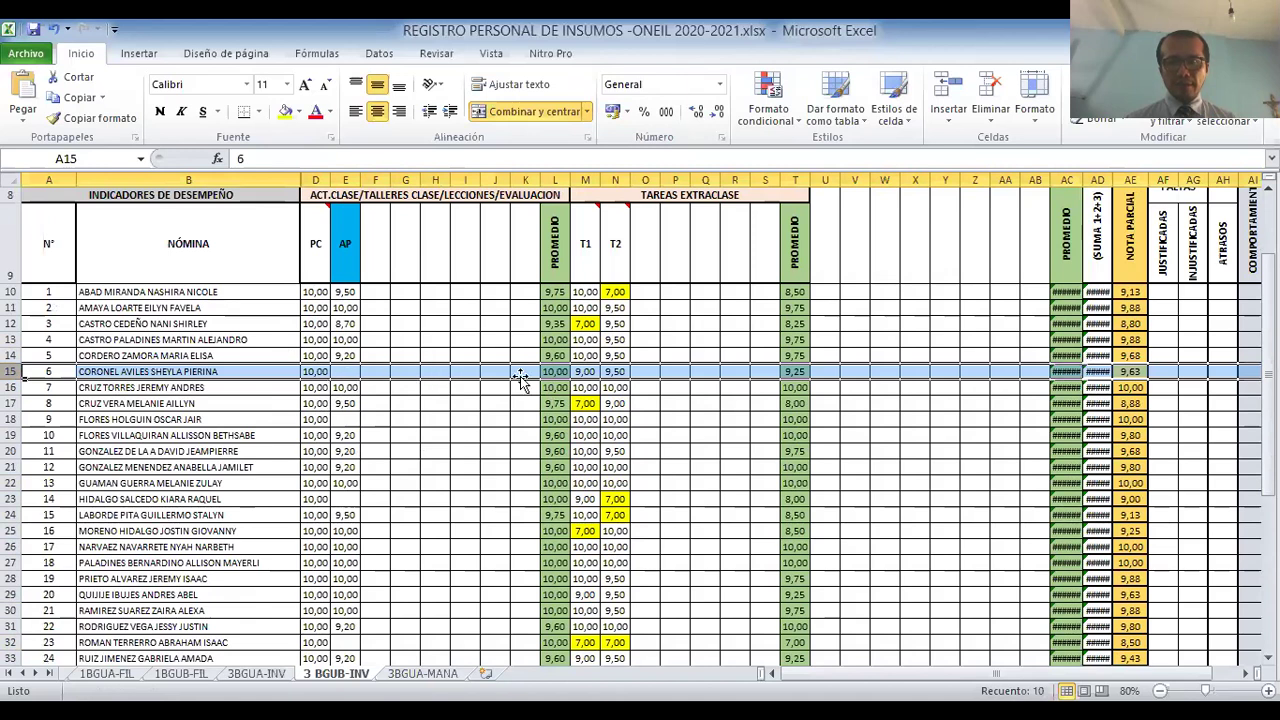
{"action": "left_click", "coordinate": [386, 405]}
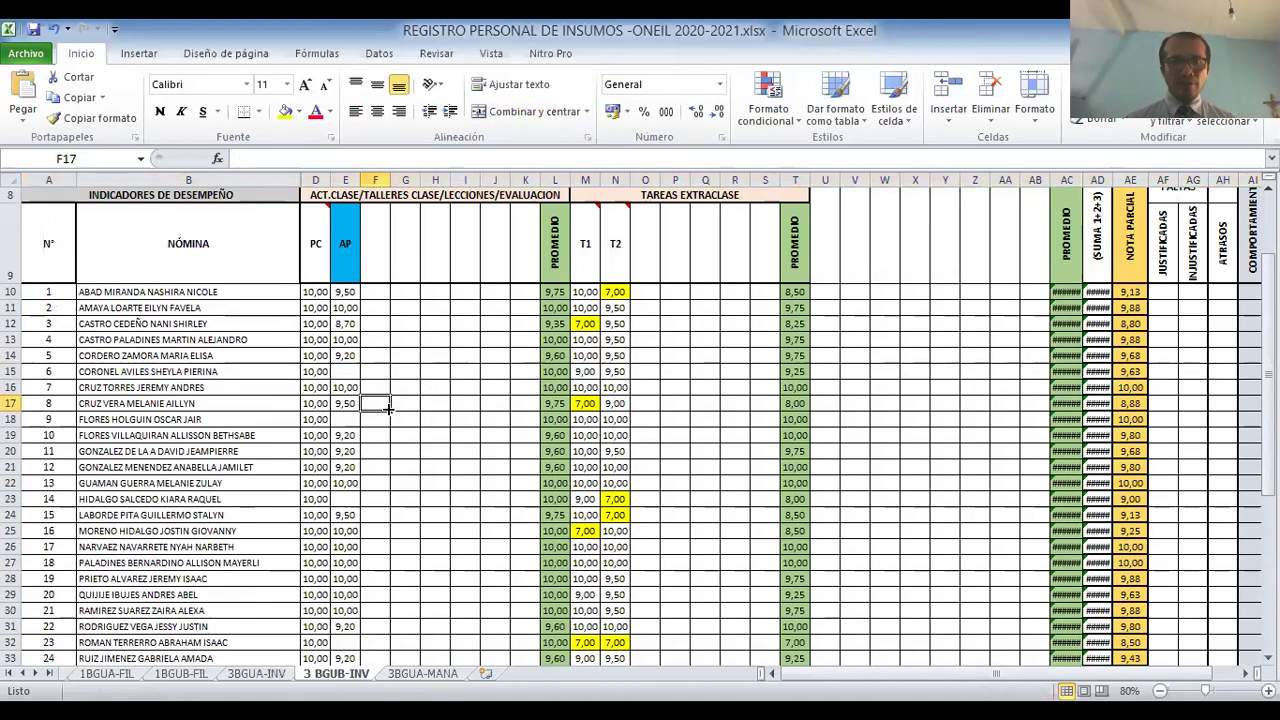
- Try an AP grade of 1 for student 6 in E15, check the averages in row 15, and clear the grade
{"action": "left_click", "coordinate": [344, 371]}
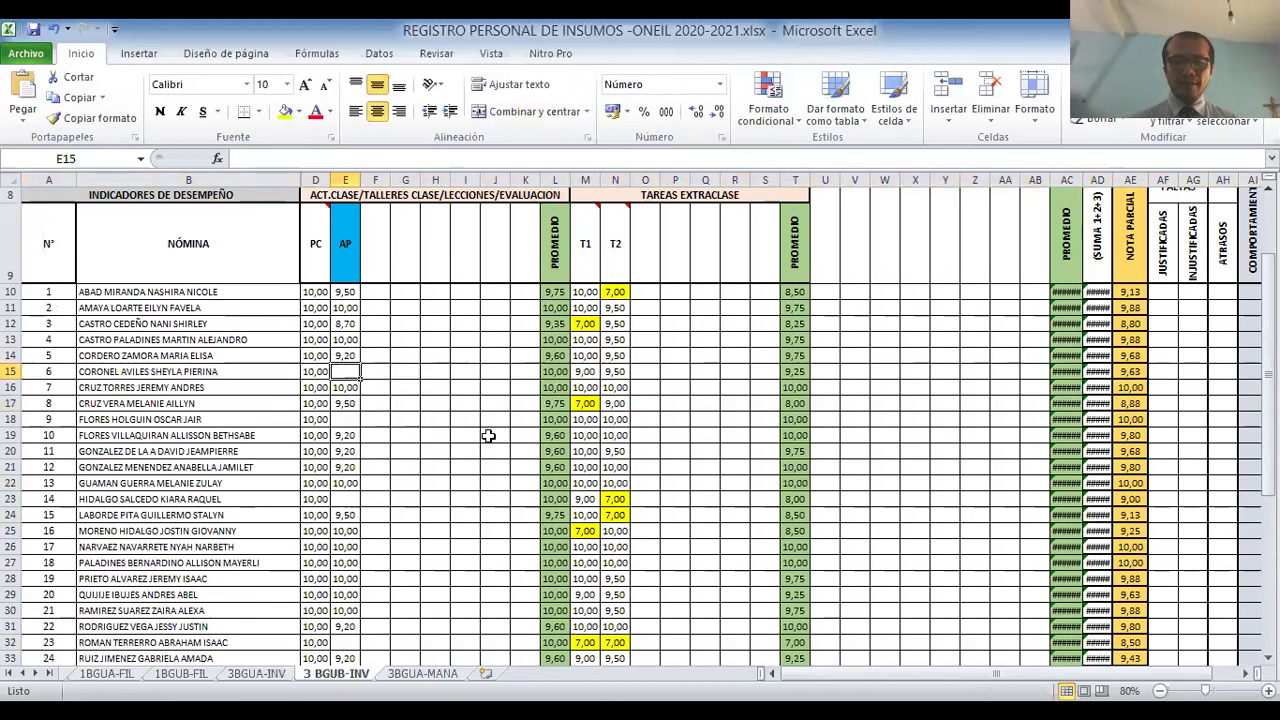
{"action": "type", "text": "1"}
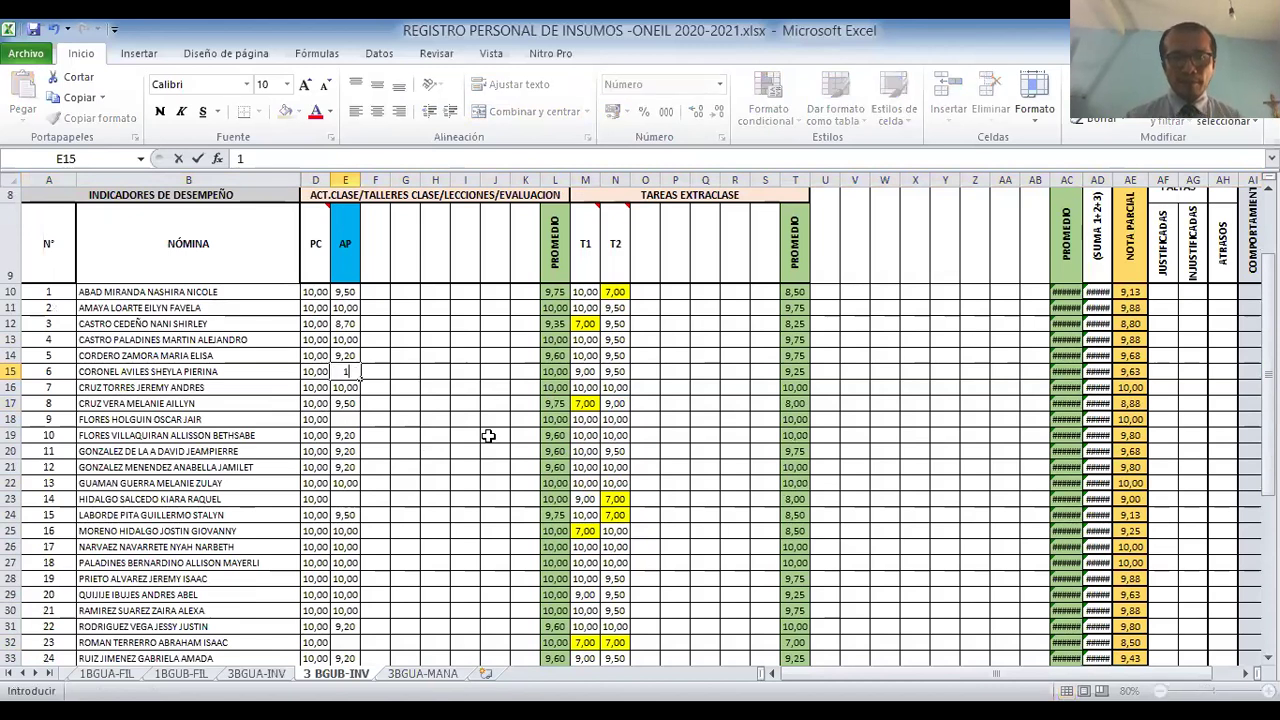
{"action": "key", "text": "Return"}
{"action": "key", "text": "Up"}
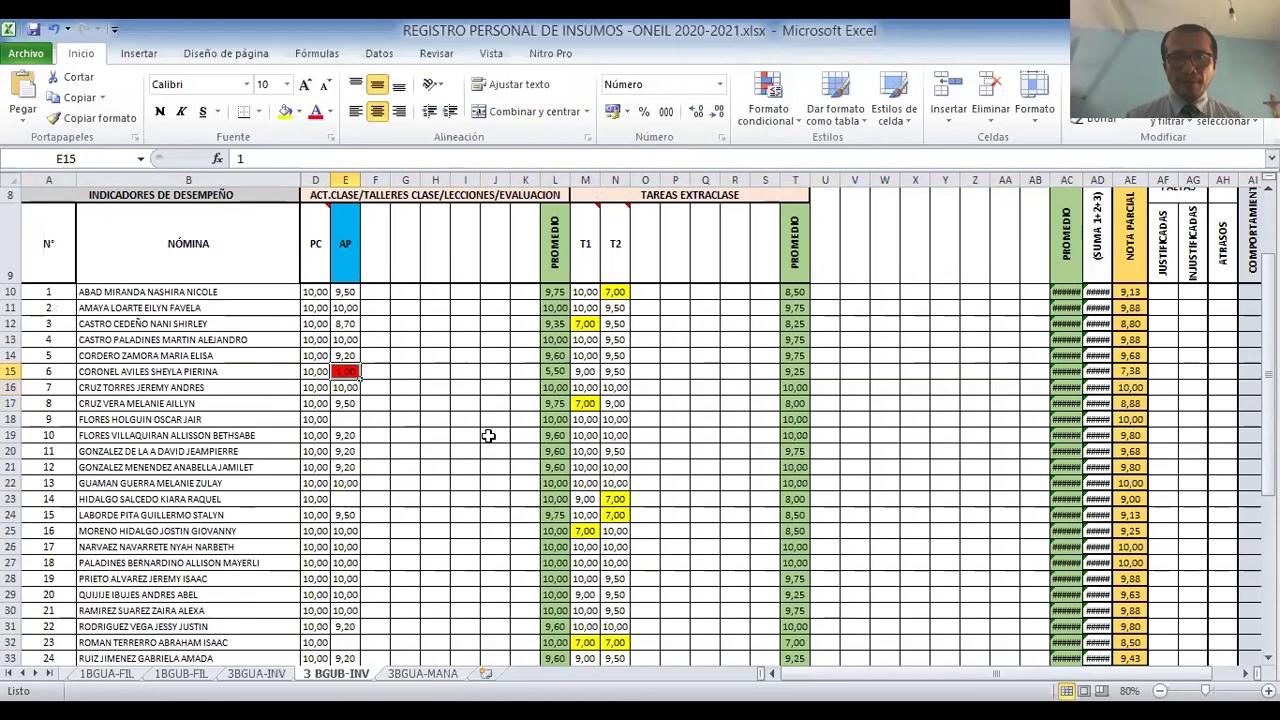
{"action": "left_click", "coordinate": [12, 371]}
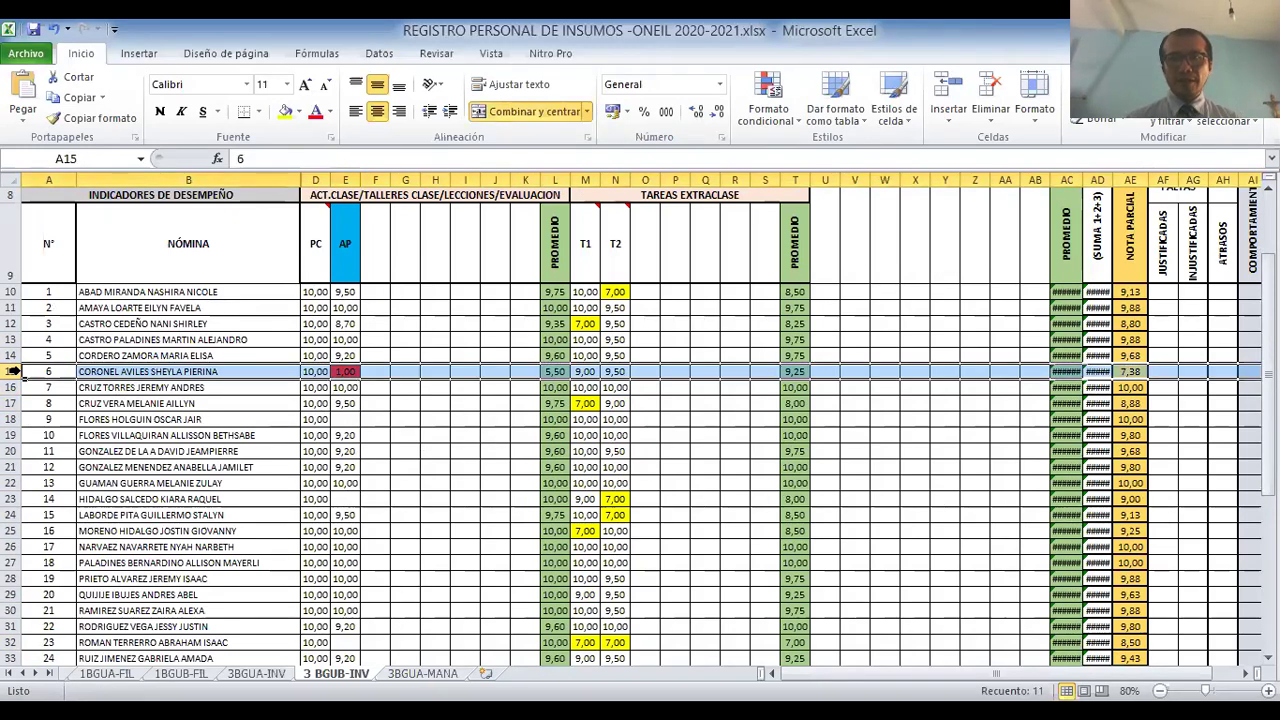
{"action": "left_click", "coordinate": [387, 395]}
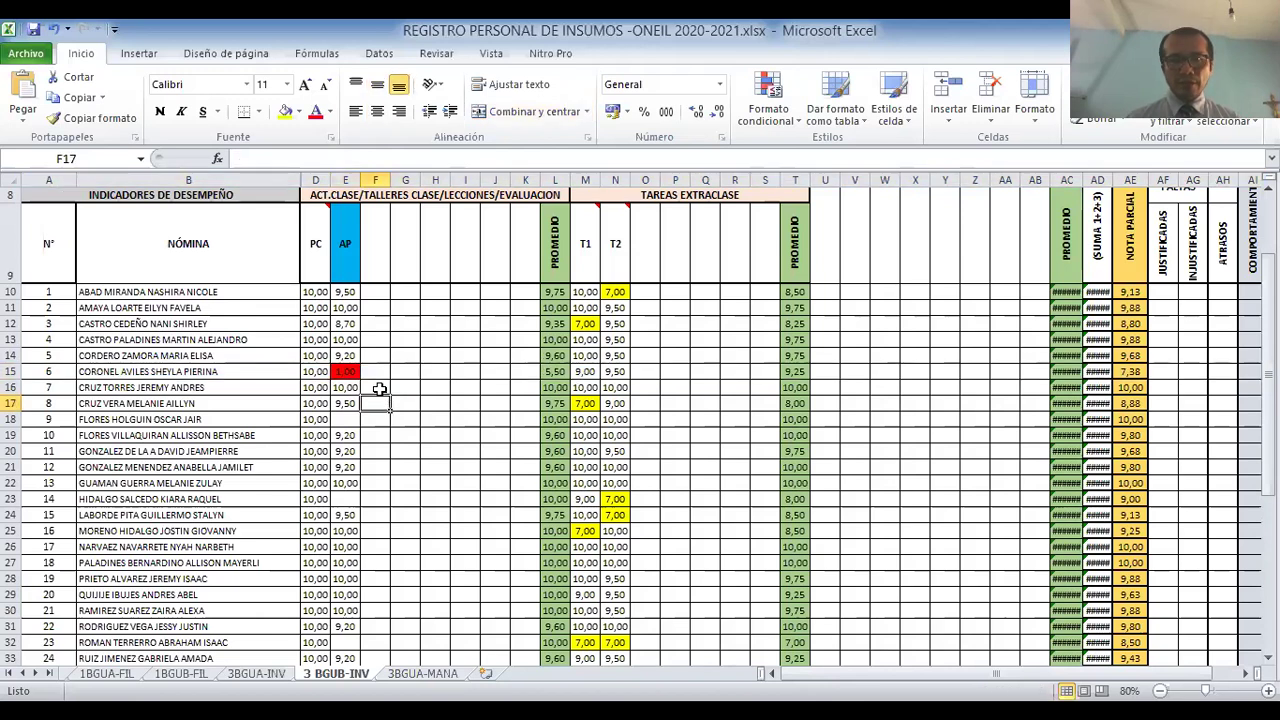
{"action": "left_click", "coordinate": [345, 372]}
{"action": "key", "text": "Delete"}
- Test an AP grade of 1 for student 9 in E18, compare row 18's averages, and clear the cell
{"action": "left_click", "coordinate": [375, 419]}
{"action": "left_click", "coordinate": [348, 419]}
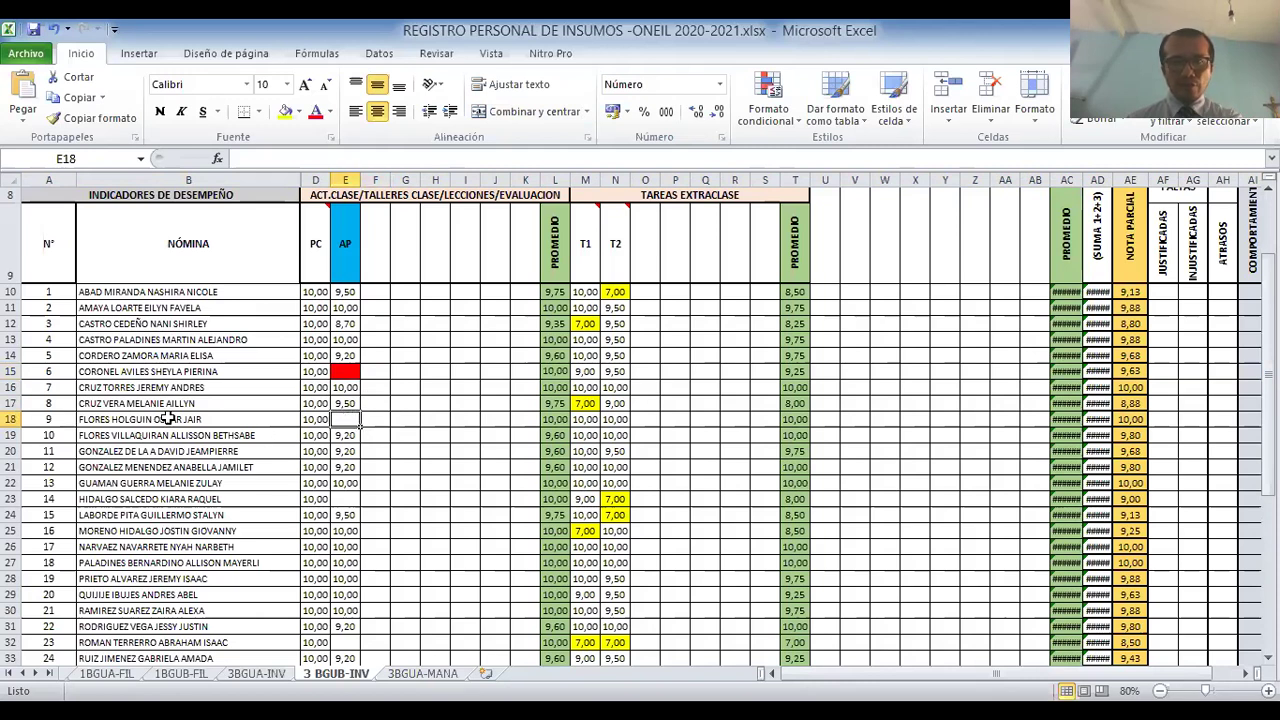
{"action": "left_click", "coordinate": [14, 420]}
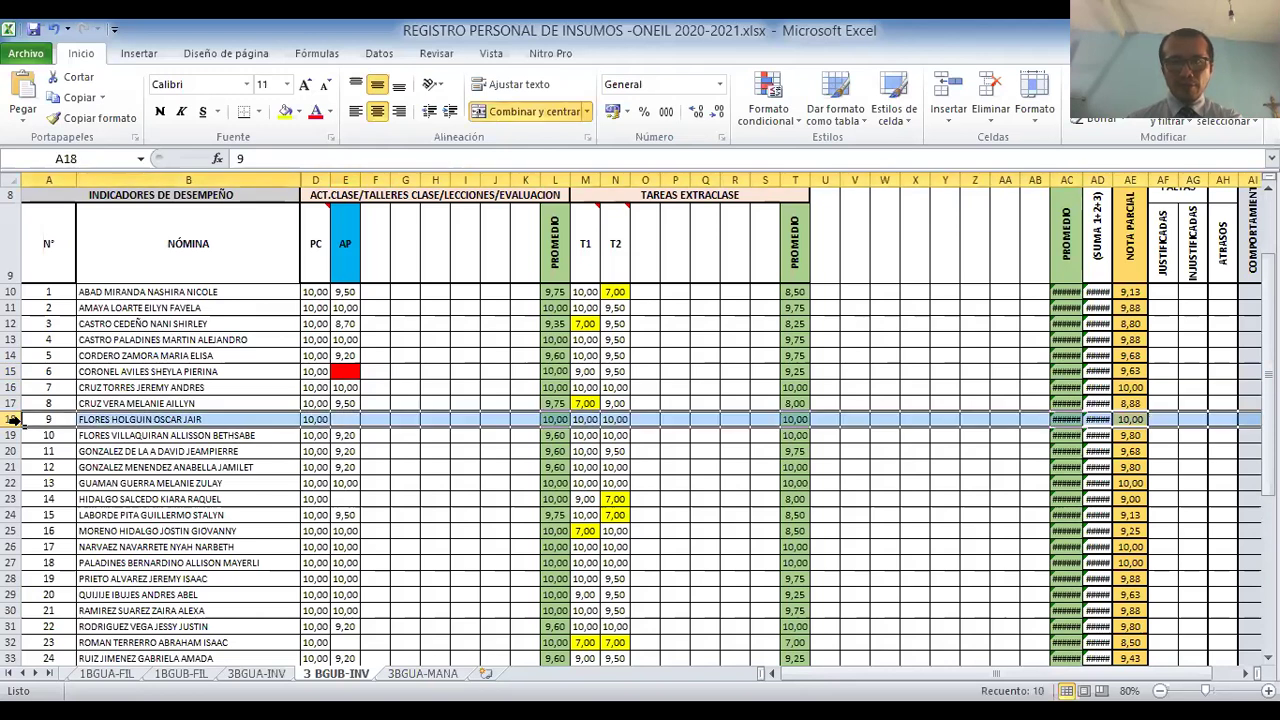
{"action": "left_click", "coordinate": [343, 420]}
{"action": "type", "text": "1"}
{"action": "left_click", "coordinate": [367, 452]}
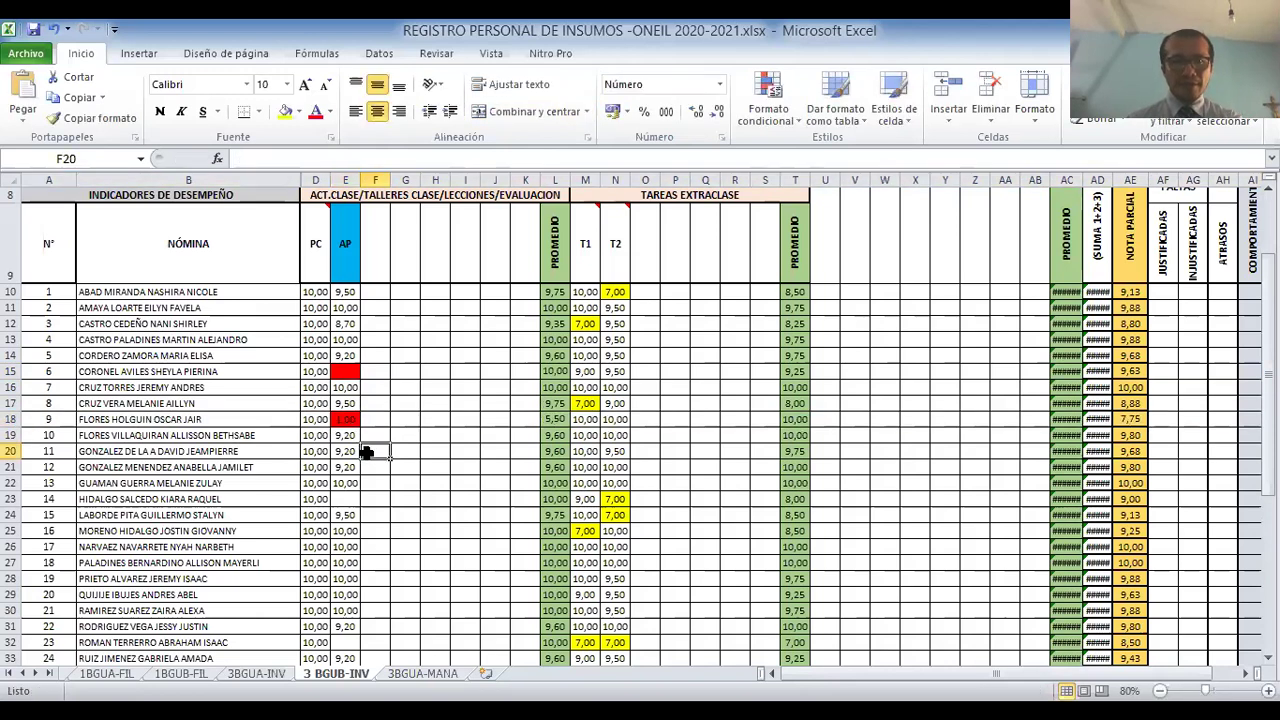
{"action": "left_click", "coordinate": [14, 420]}
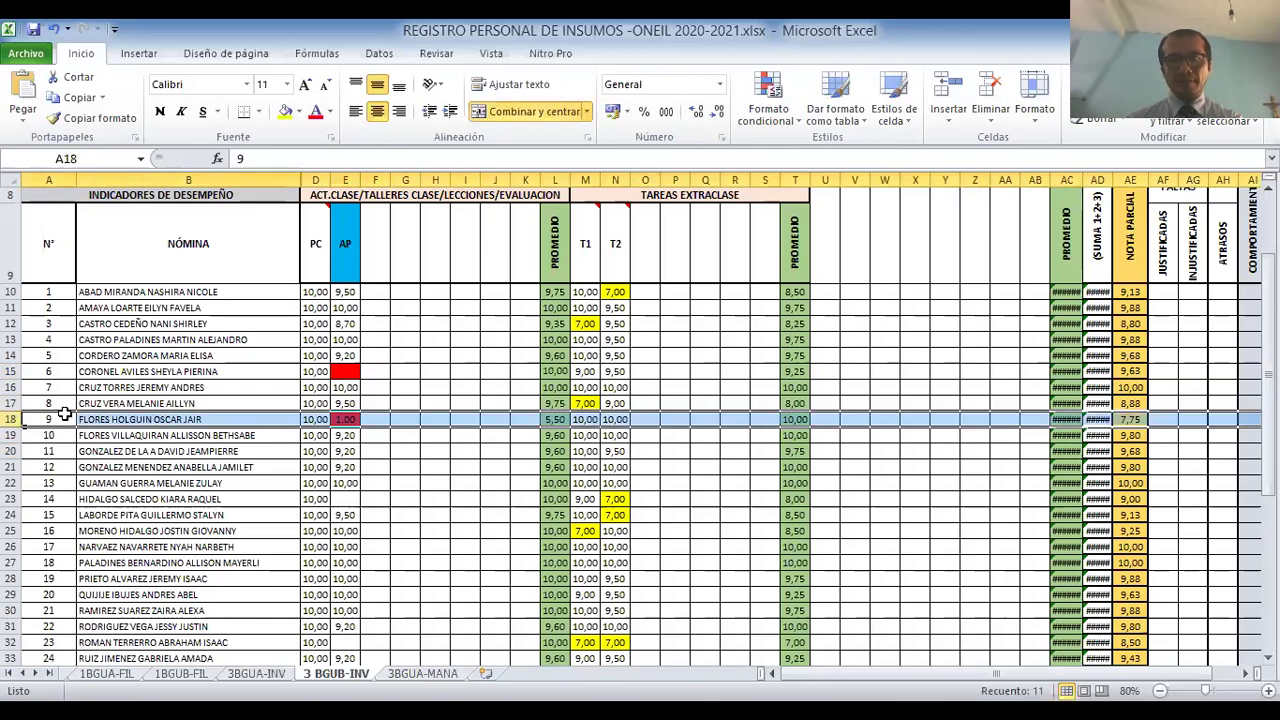
{"action": "left_click", "coordinate": [346, 420]}
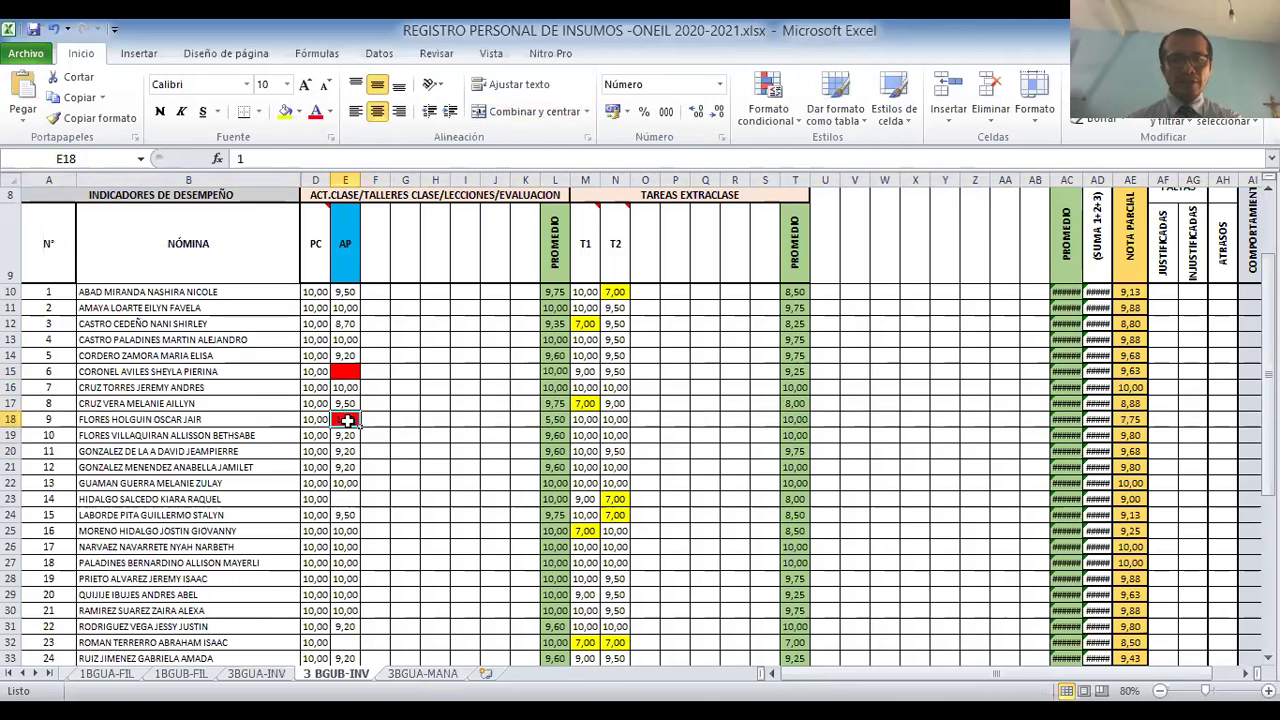
{"action": "left_click", "coordinate": [367, 452]}
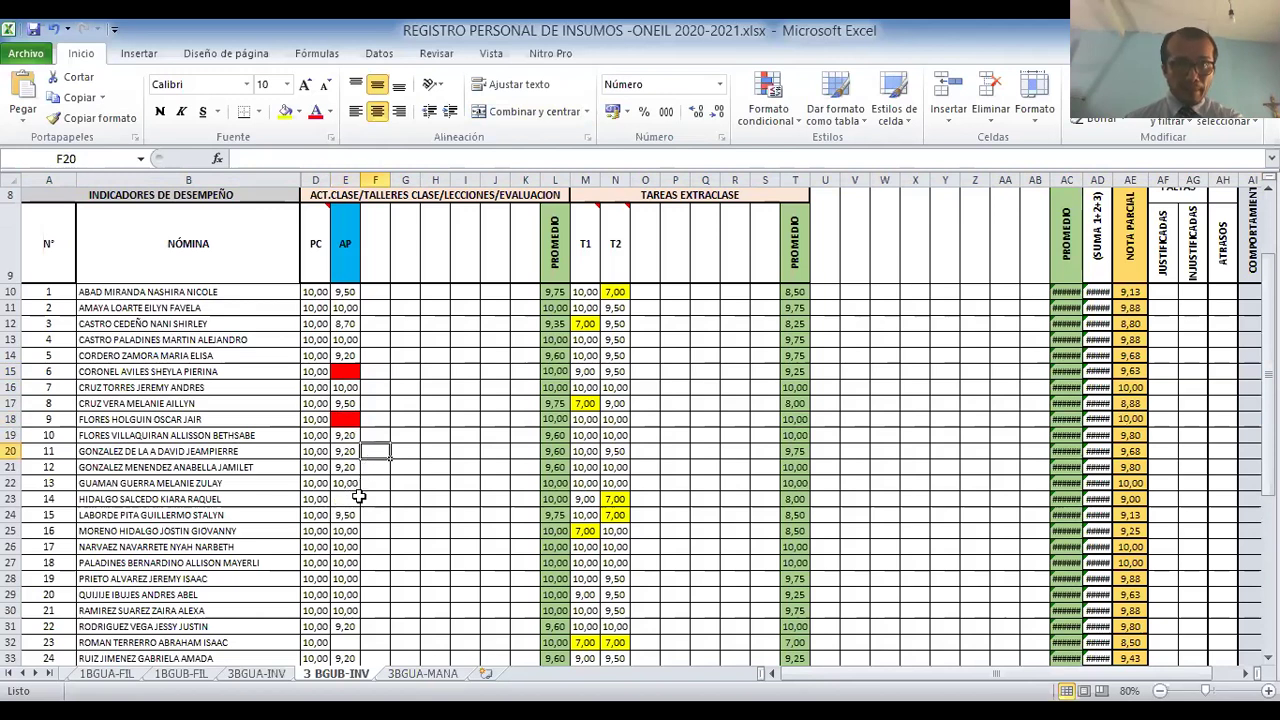
- Examine the blank AP grade of student 14 in E23
{"action": "left_click", "coordinate": [353, 499]}
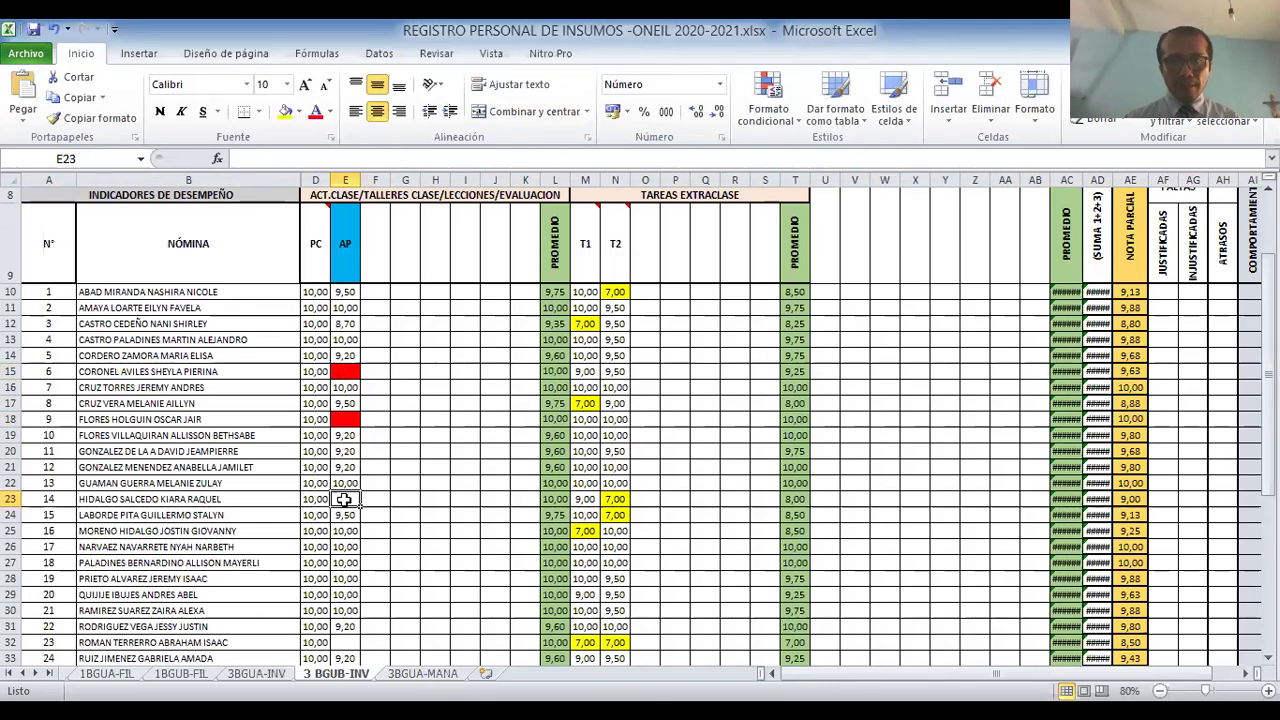
{"action": "left_click", "coordinate": [370, 515]}
{"action": "left_click", "coordinate": [345, 499]}
{"action": "left_click", "coordinate": [407, 551]}
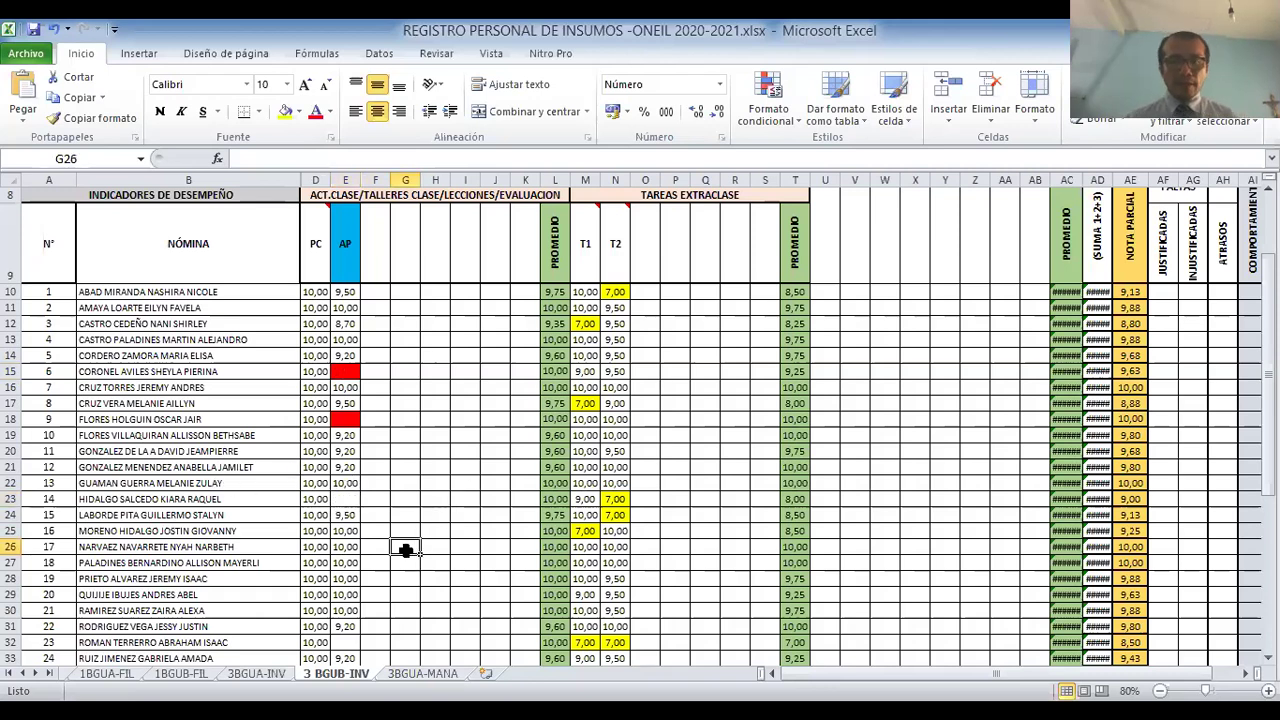
- Check the blank AP grades in E40, E32, E23 and E15 one by one, and look over the student list again
{"action": "scroll", "coordinate": [405, 551], "scroll_direction": "down", "scroll_amount": 3}
{"action": "scroll", "coordinate": [405, 551], "scroll_direction": "up", "scroll_amount": 1}
{"action": "scroll", "coordinate": [405, 551], "scroll_direction": "down", "scroll_amount": 1}
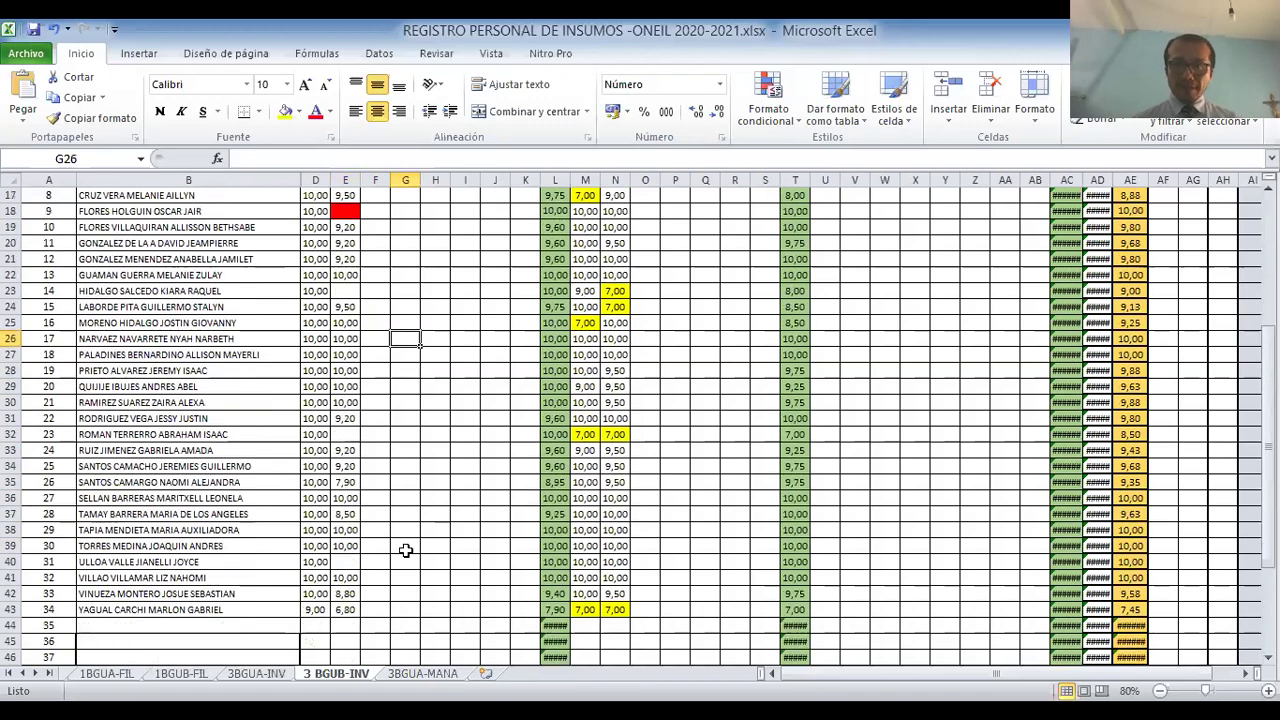
{"action": "left_click", "coordinate": [344, 562]}
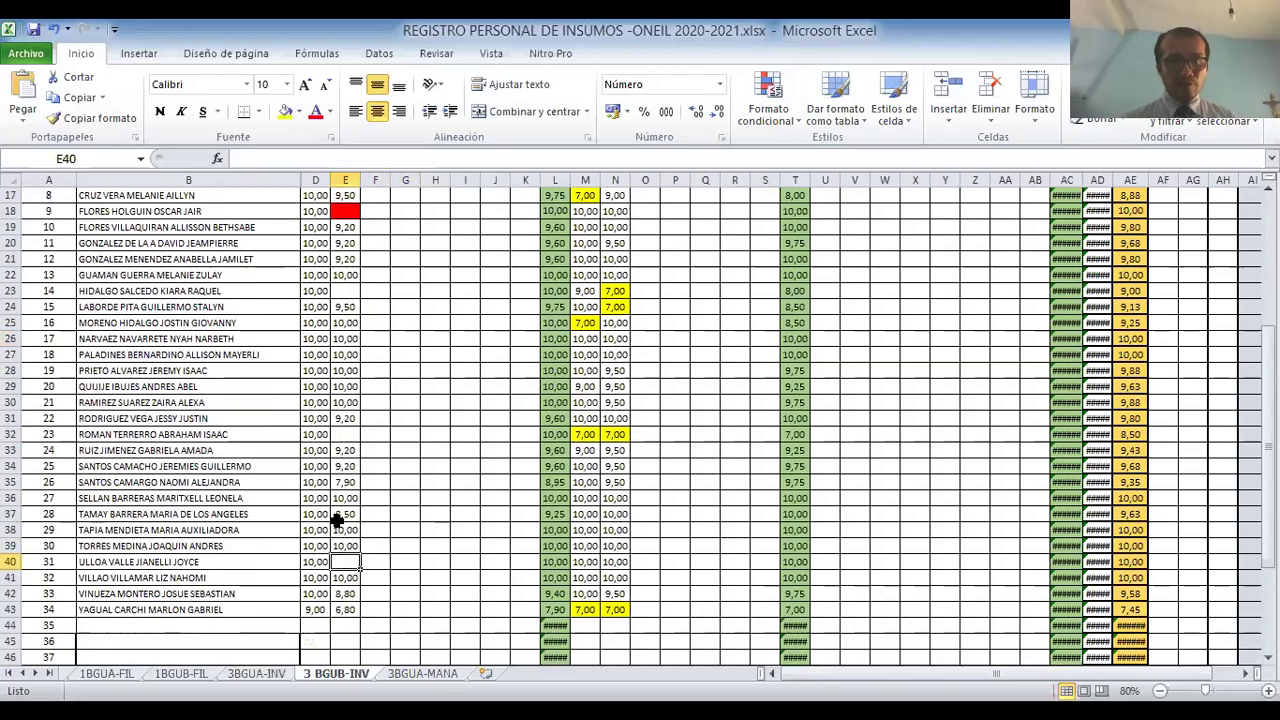
{"action": "left_click", "coordinate": [340, 436]}
{"action": "scroll", "coordinate": [343, 412], "scroll_direction": "up", "scroll_amount": 1}
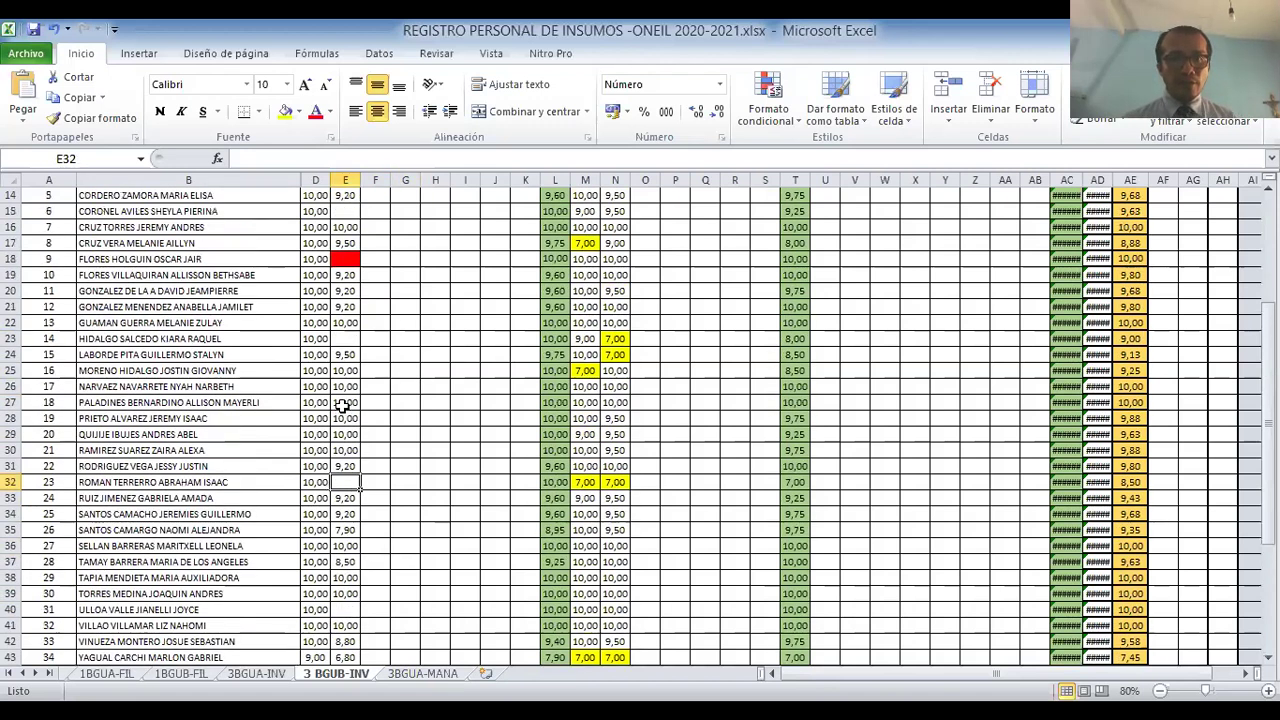
{"action": "left_click", "coordinate": [344, 339]}
{"action": "scroll", "coordinate": [345, 450], "scroll_direction": "up", "scroll_amount": 2}
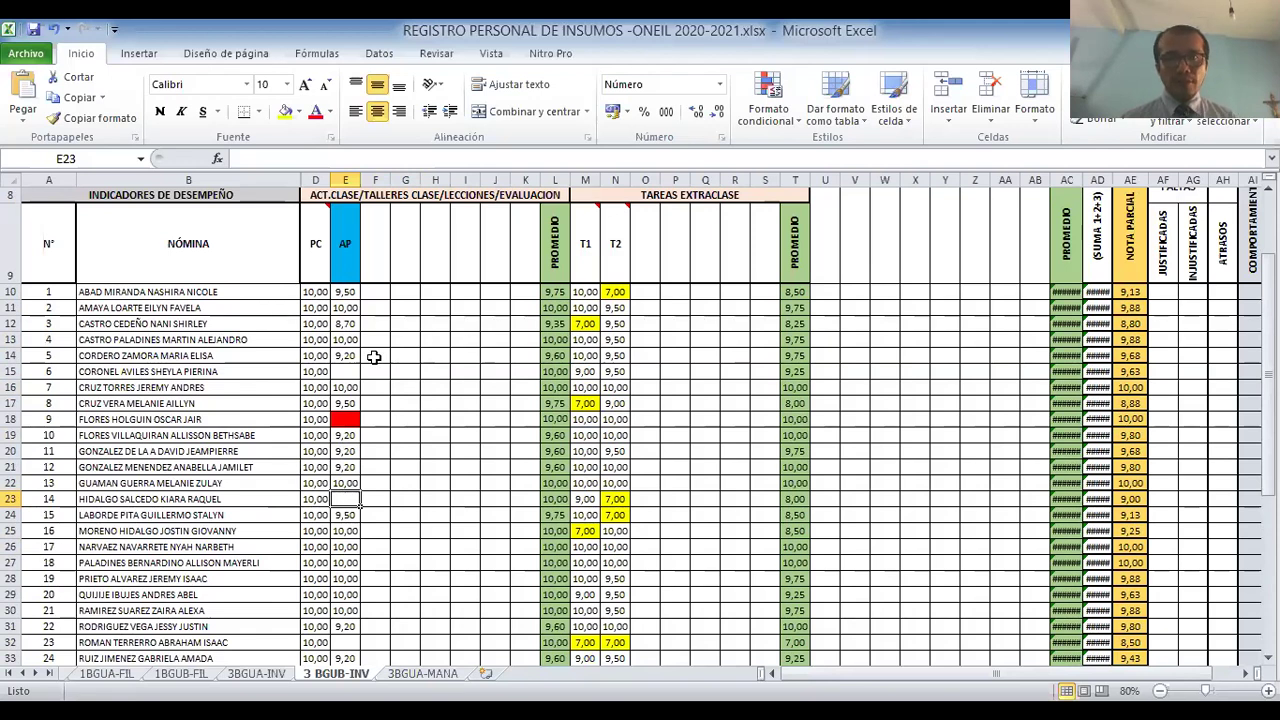
{"action": "left_click", "coordinate": [338, 370]}
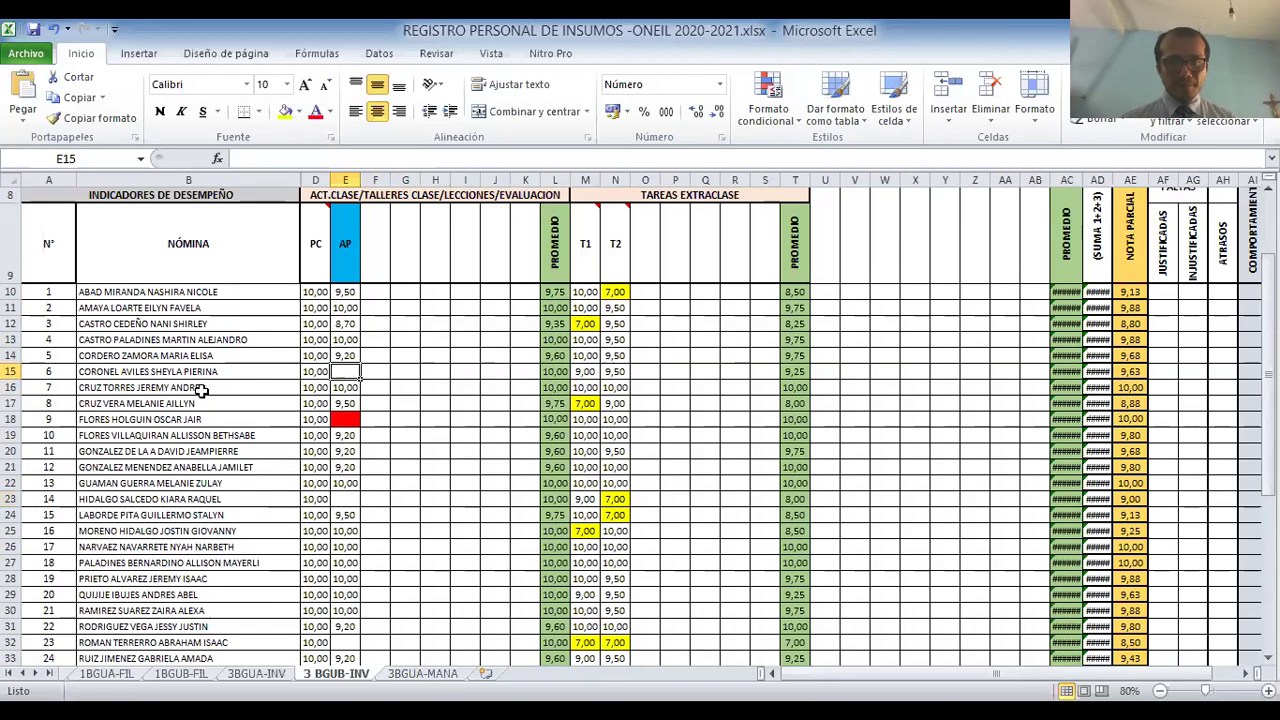
{"action": "scroll", "coordinate": [200, 390], "scroll_direction": "down", "scroll_amount": 2}
{"action": "scroll", "coordinate": [200, 392], "scroll_direction": "down", "scroll_amount": 1}
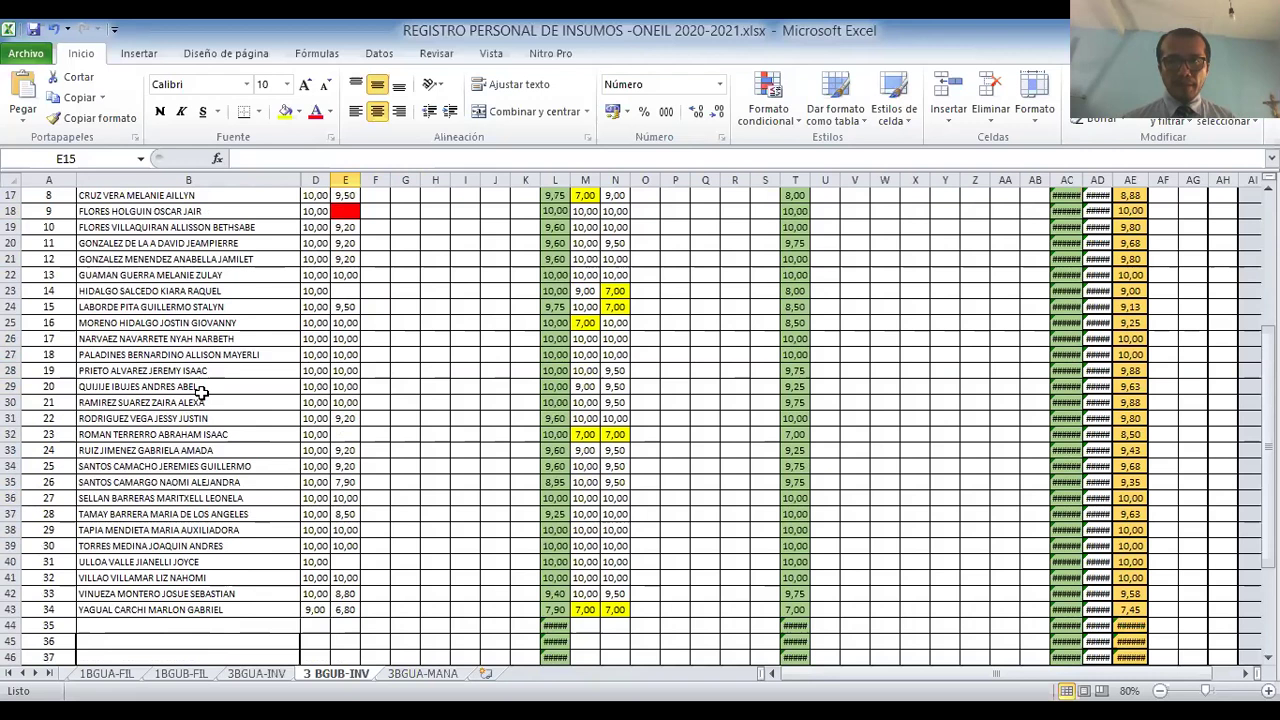
{"action": "scroll", "coordinate": [200, 392], "scroll_direction": "up", "scroll_amount": 4}
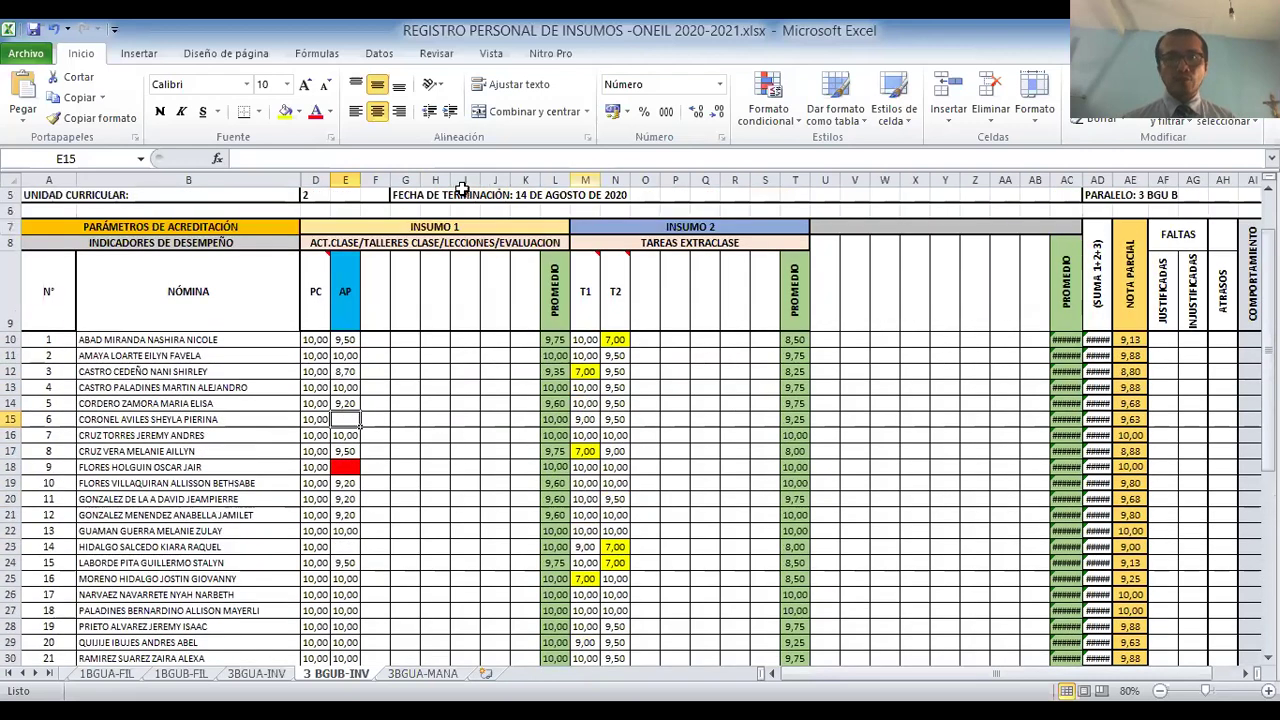